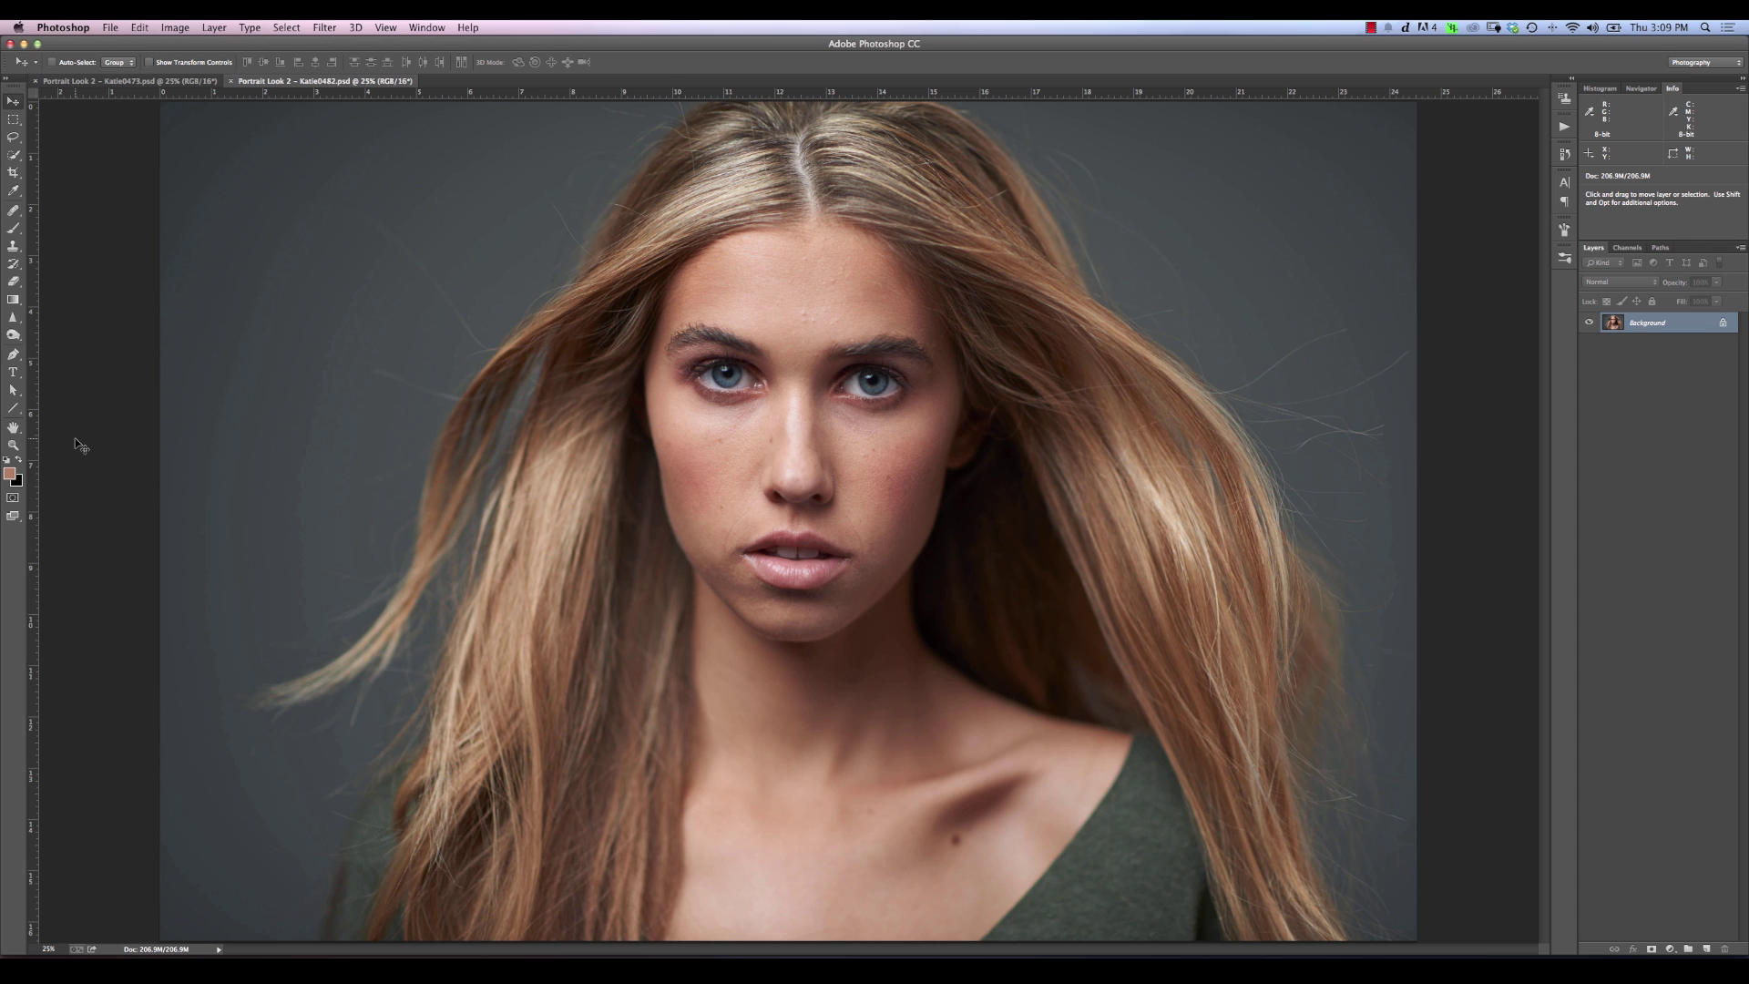
Step: Bring the Katie0473 photo to the front, zoomed out so the whole image is visible
key("super+minus")
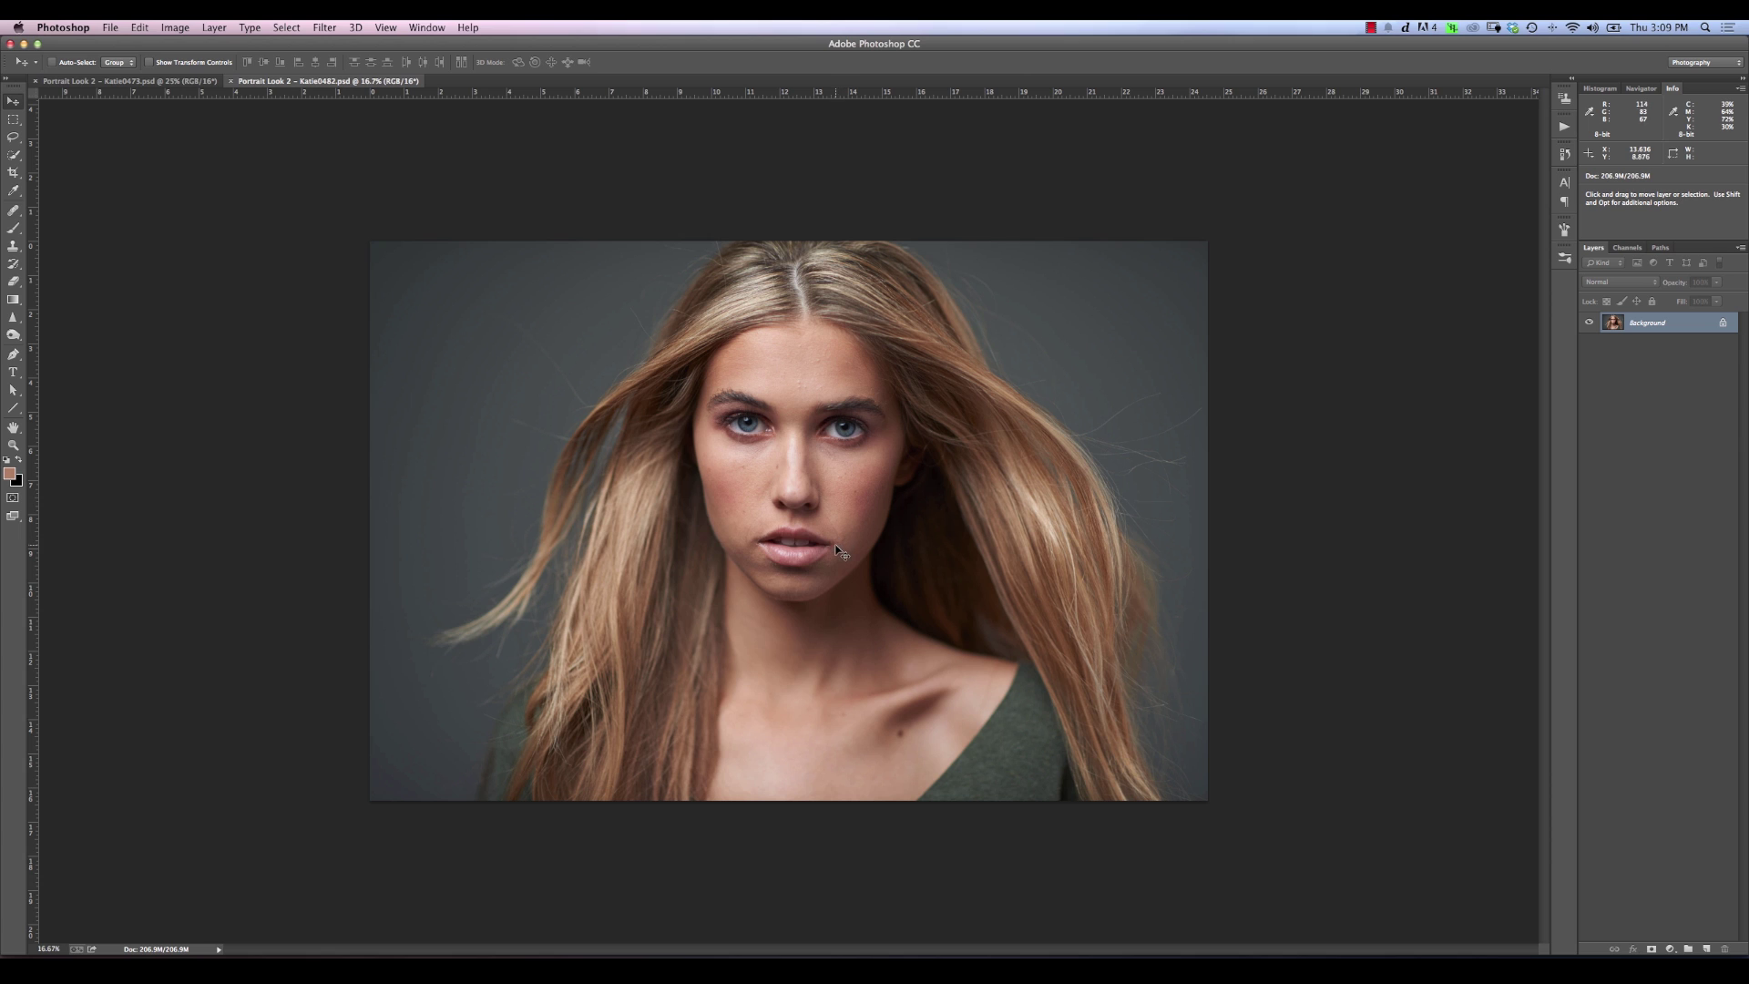
left_click(127, 81)
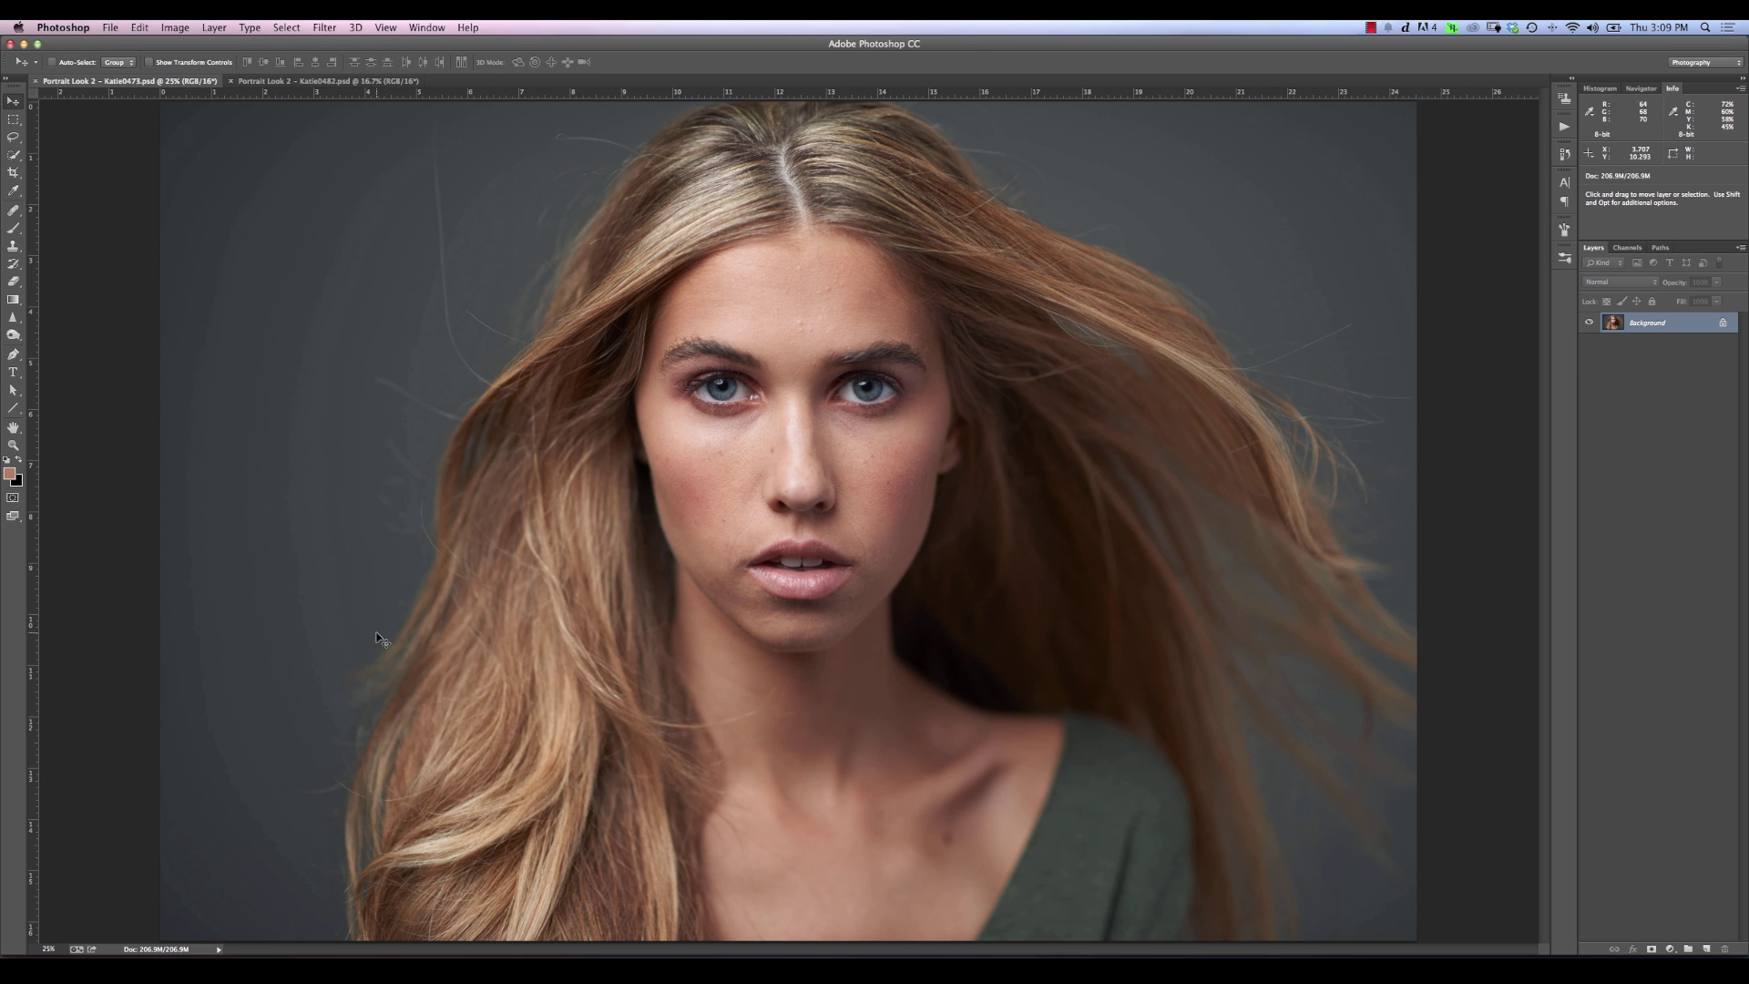
key("super+minus")
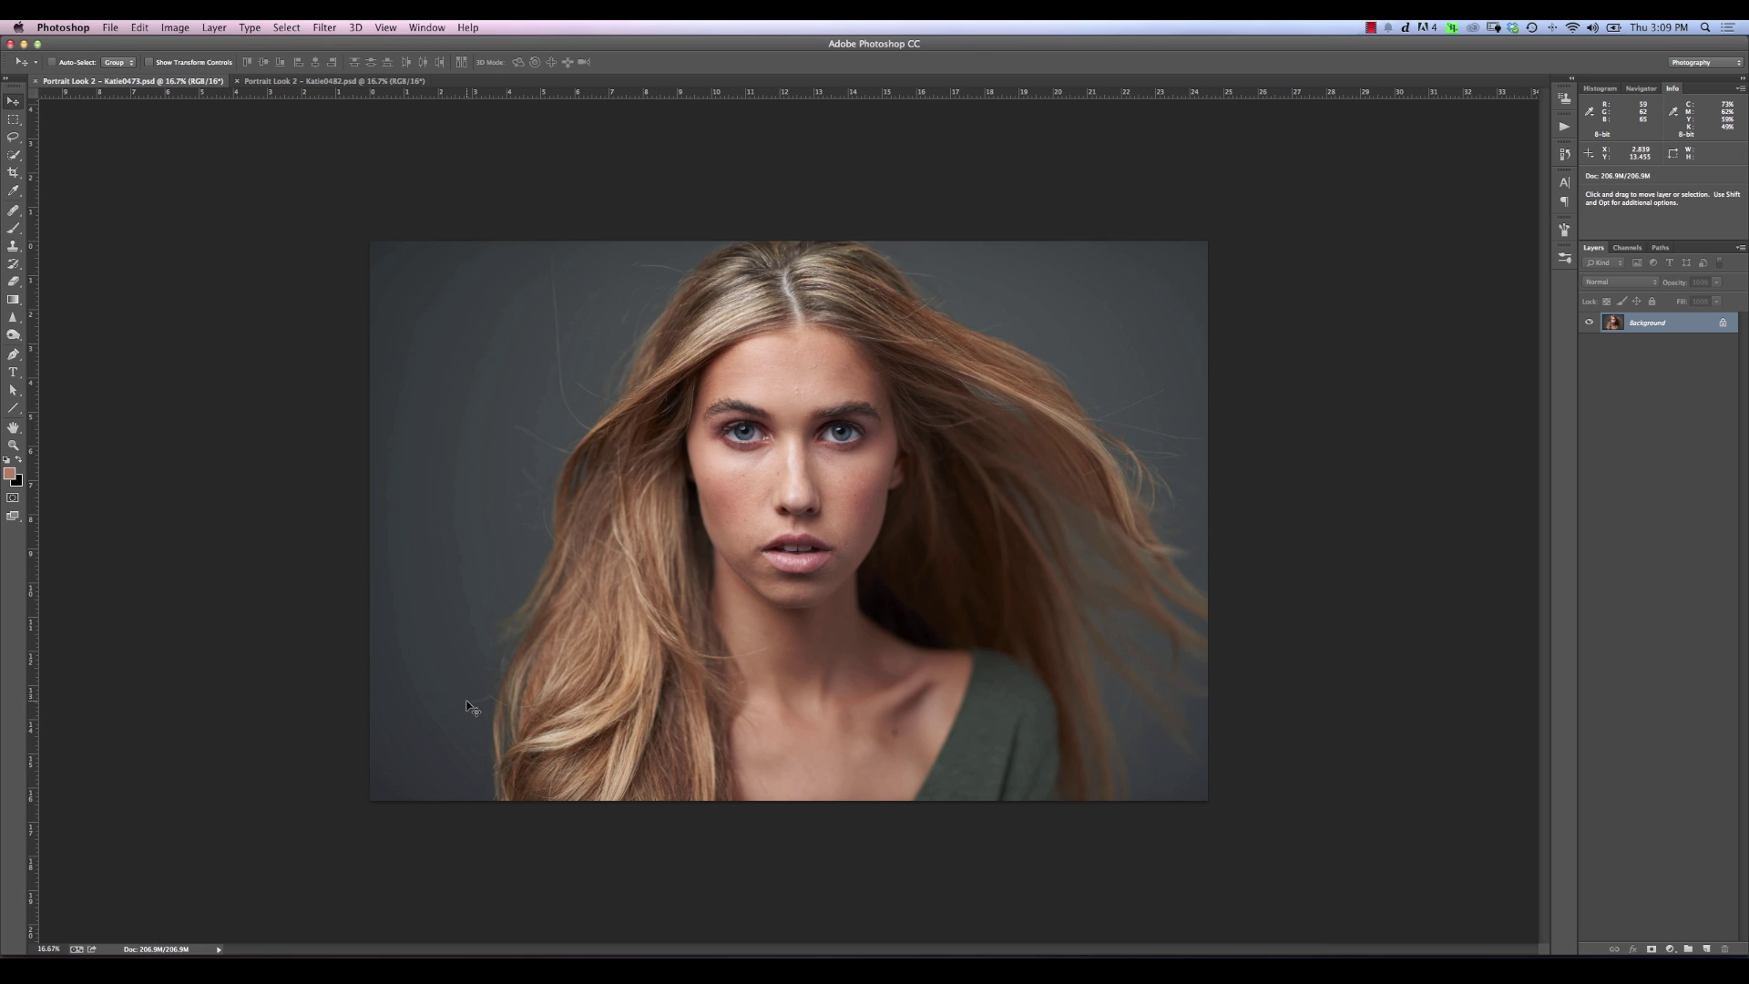
left_click(13, 137)
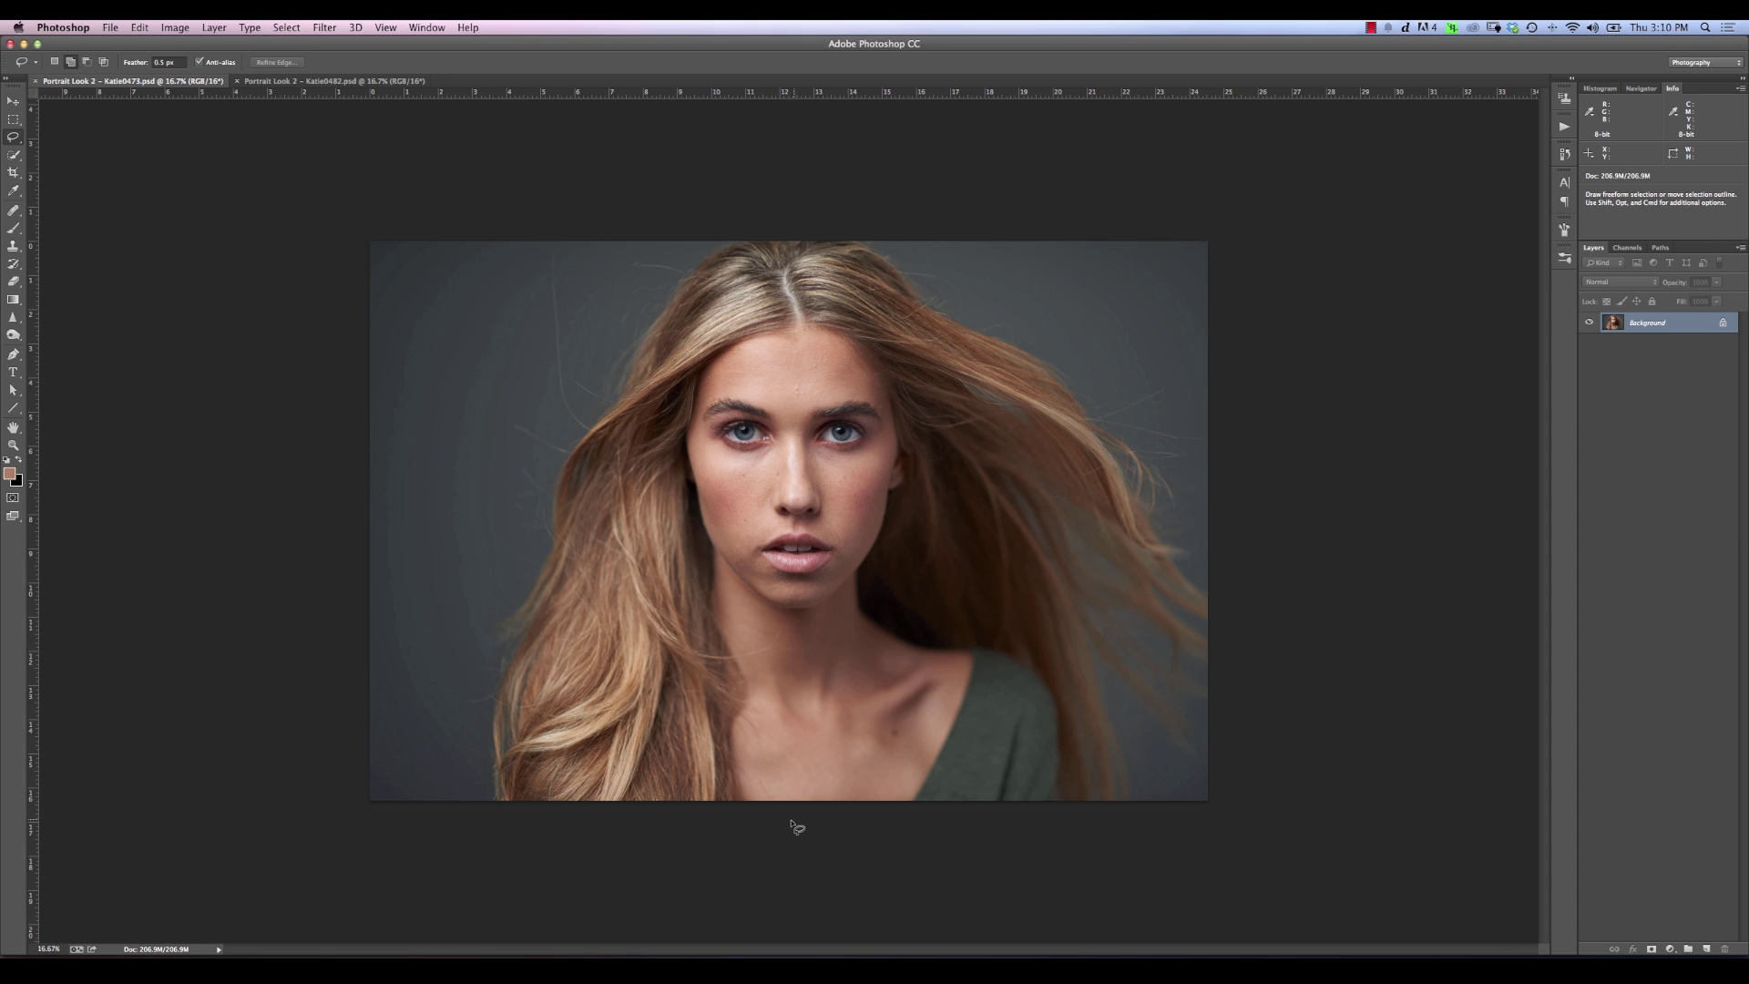
Step: Lasso the photo's left side, tracing from the neck up the face edge and forehead, around the hair
mouse_move(800, 680)
left_mouse_down()
mouse_move(757, 611)
mouse_move(730, 514)
left_mouse_up()
left_click_drag(721, 399, 780, 356)
mouse_move(786, 282)
left_mouse_down()
mouse_move(801, 248)
mouse_move(712, 215)
mouse_move(276, 304)
mouse_move(190, 610)
mouse_move(228, 938)
left_mouse_up()
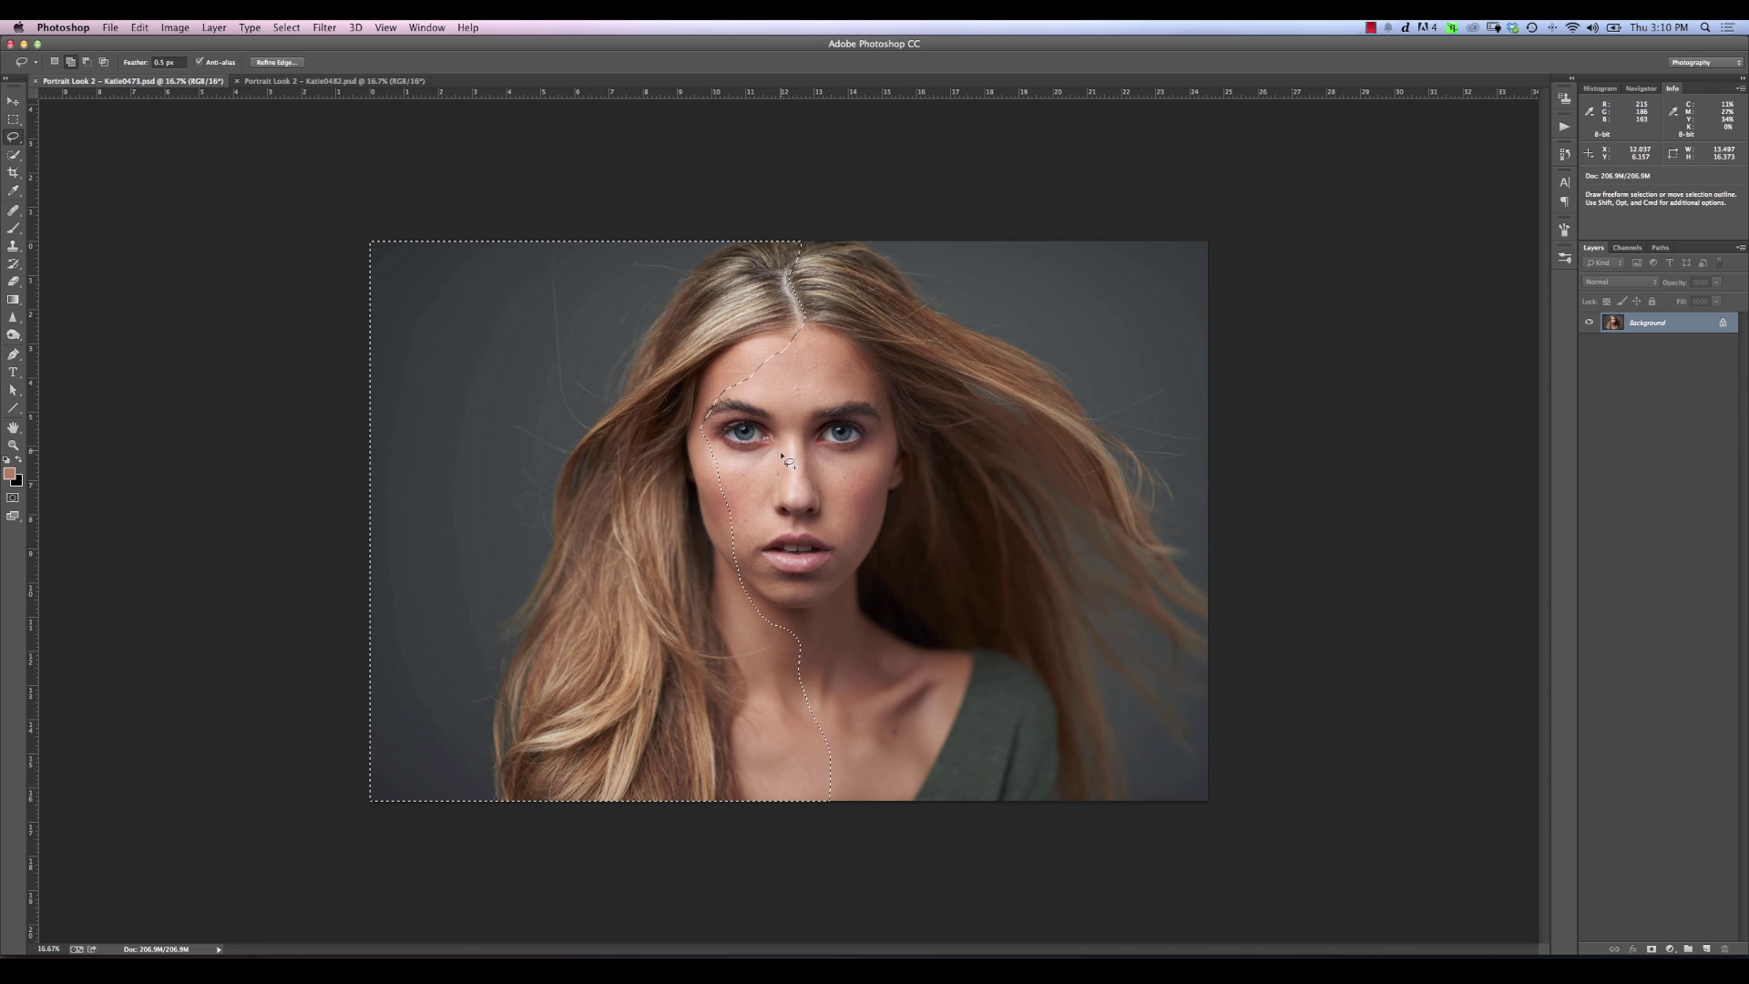
Step: Soften the selection with a 17.6 px Gaussian Blur in Quick Mask, then copy it to Layer 1
key("q")
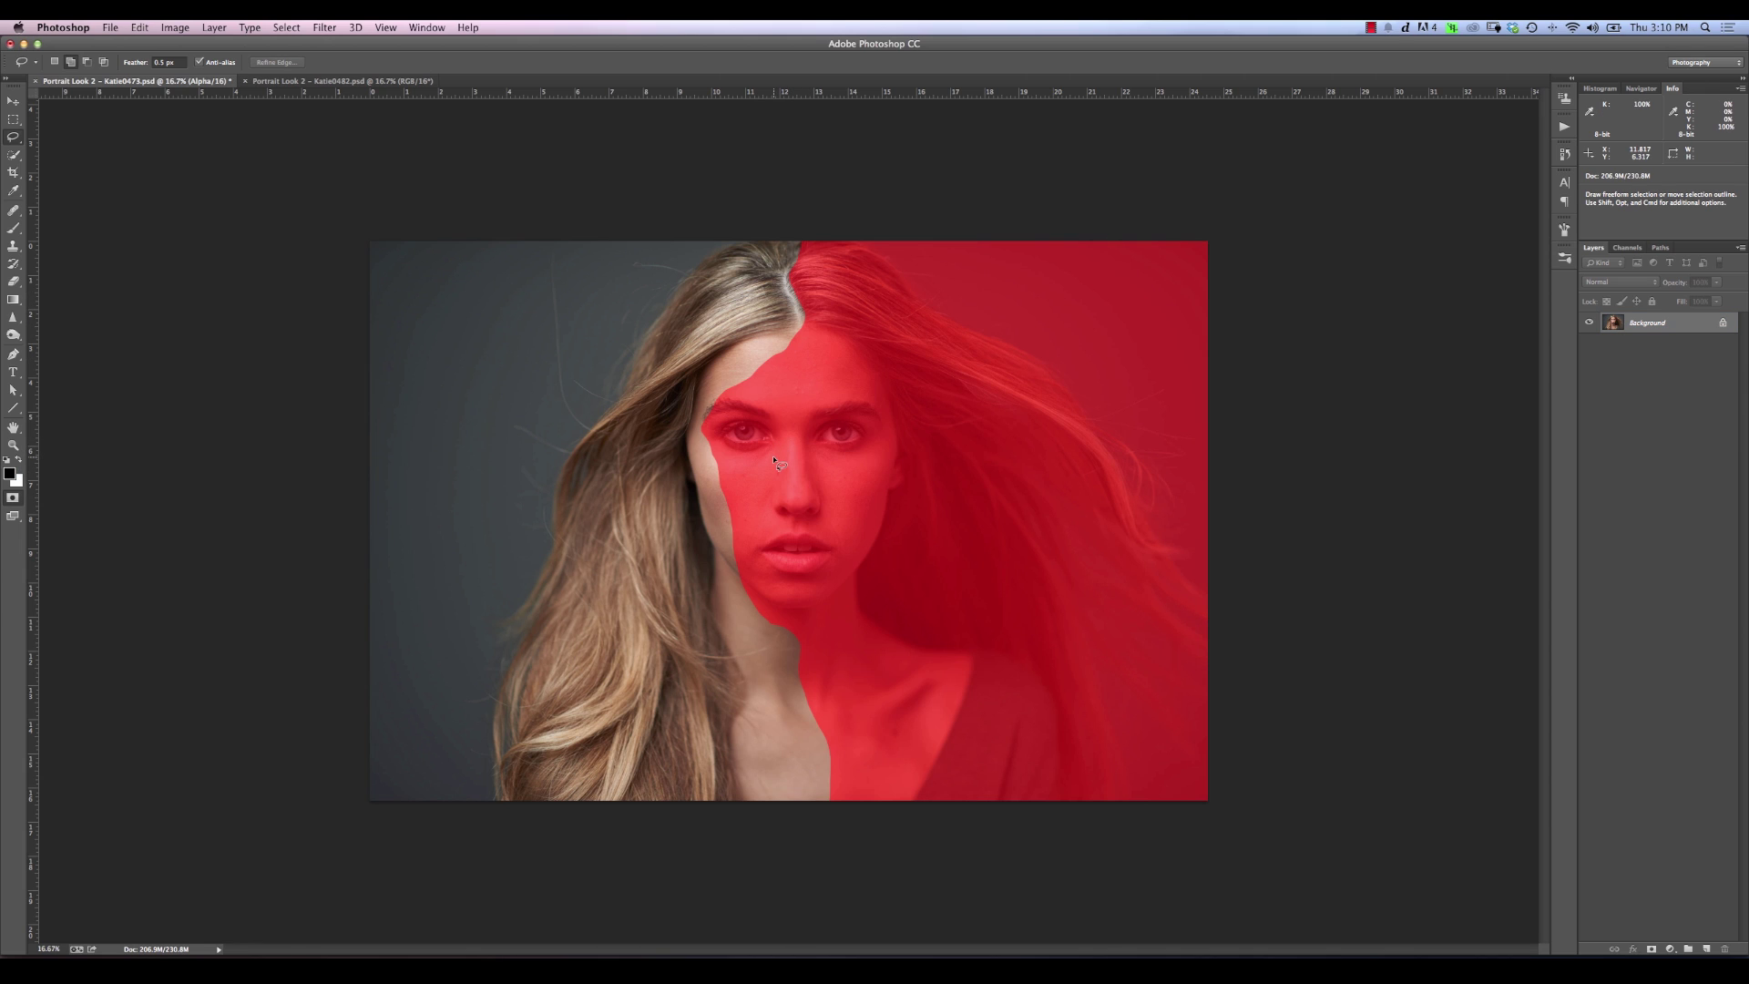
left_click(325, 28)
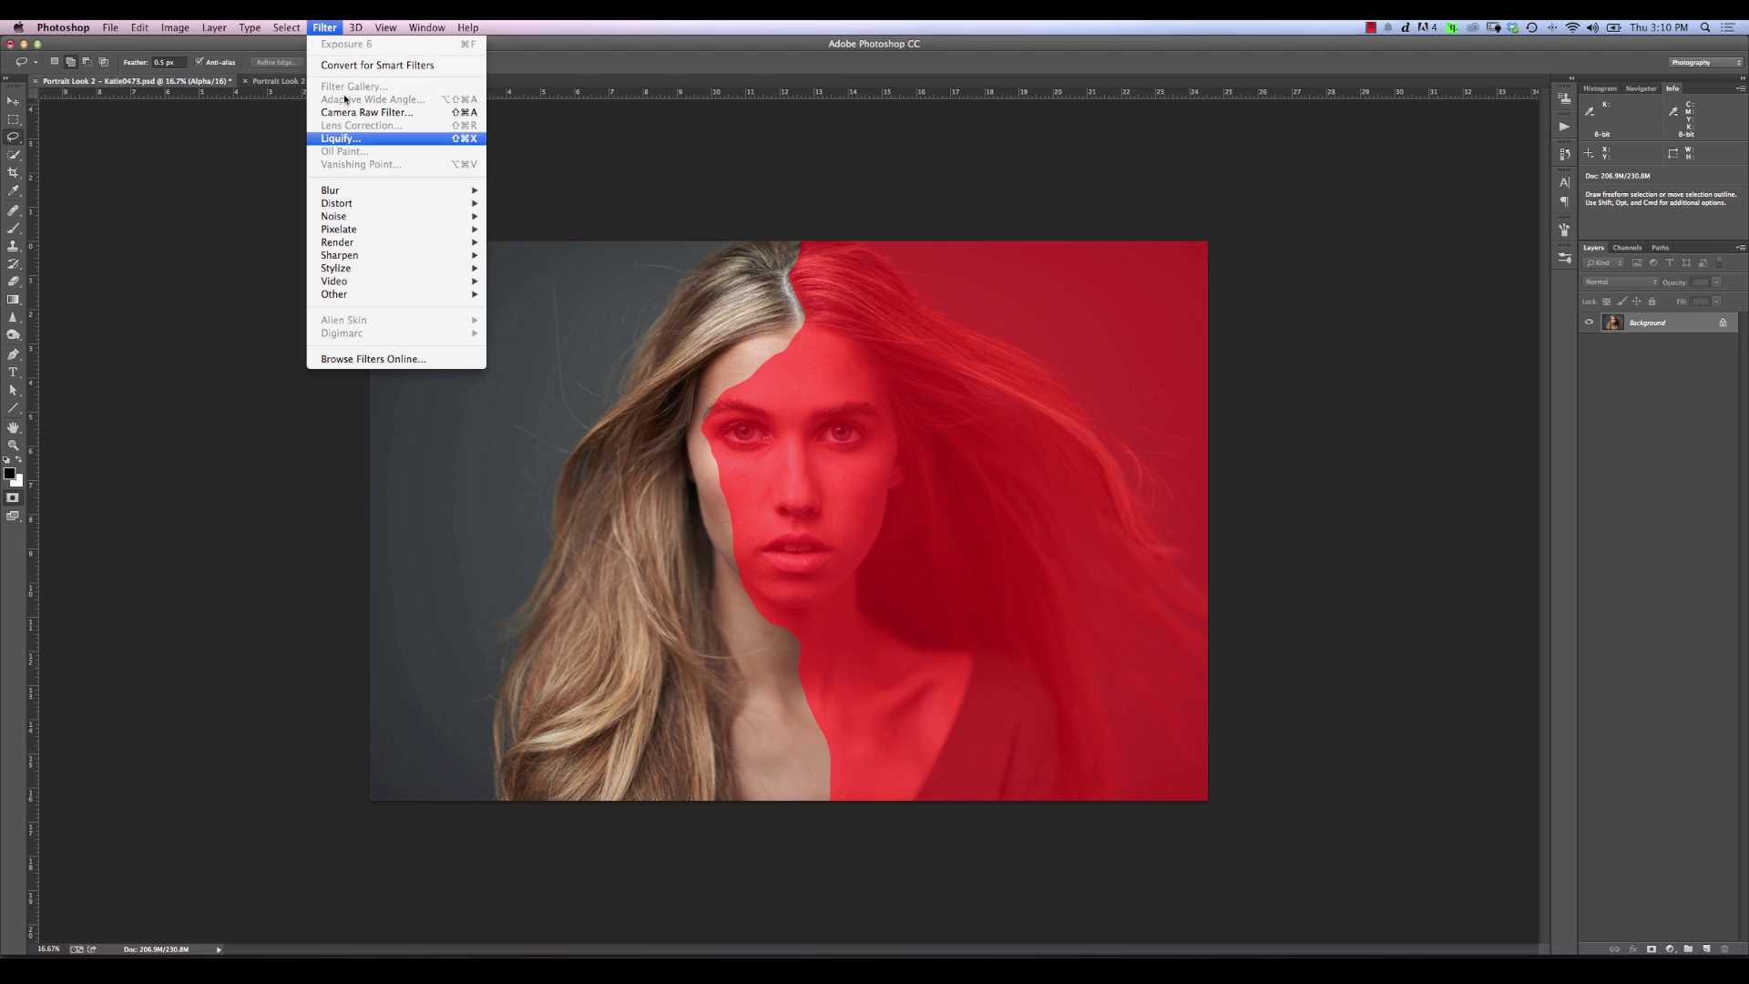
mouse_move(450, 188)
left_click(547, 289)
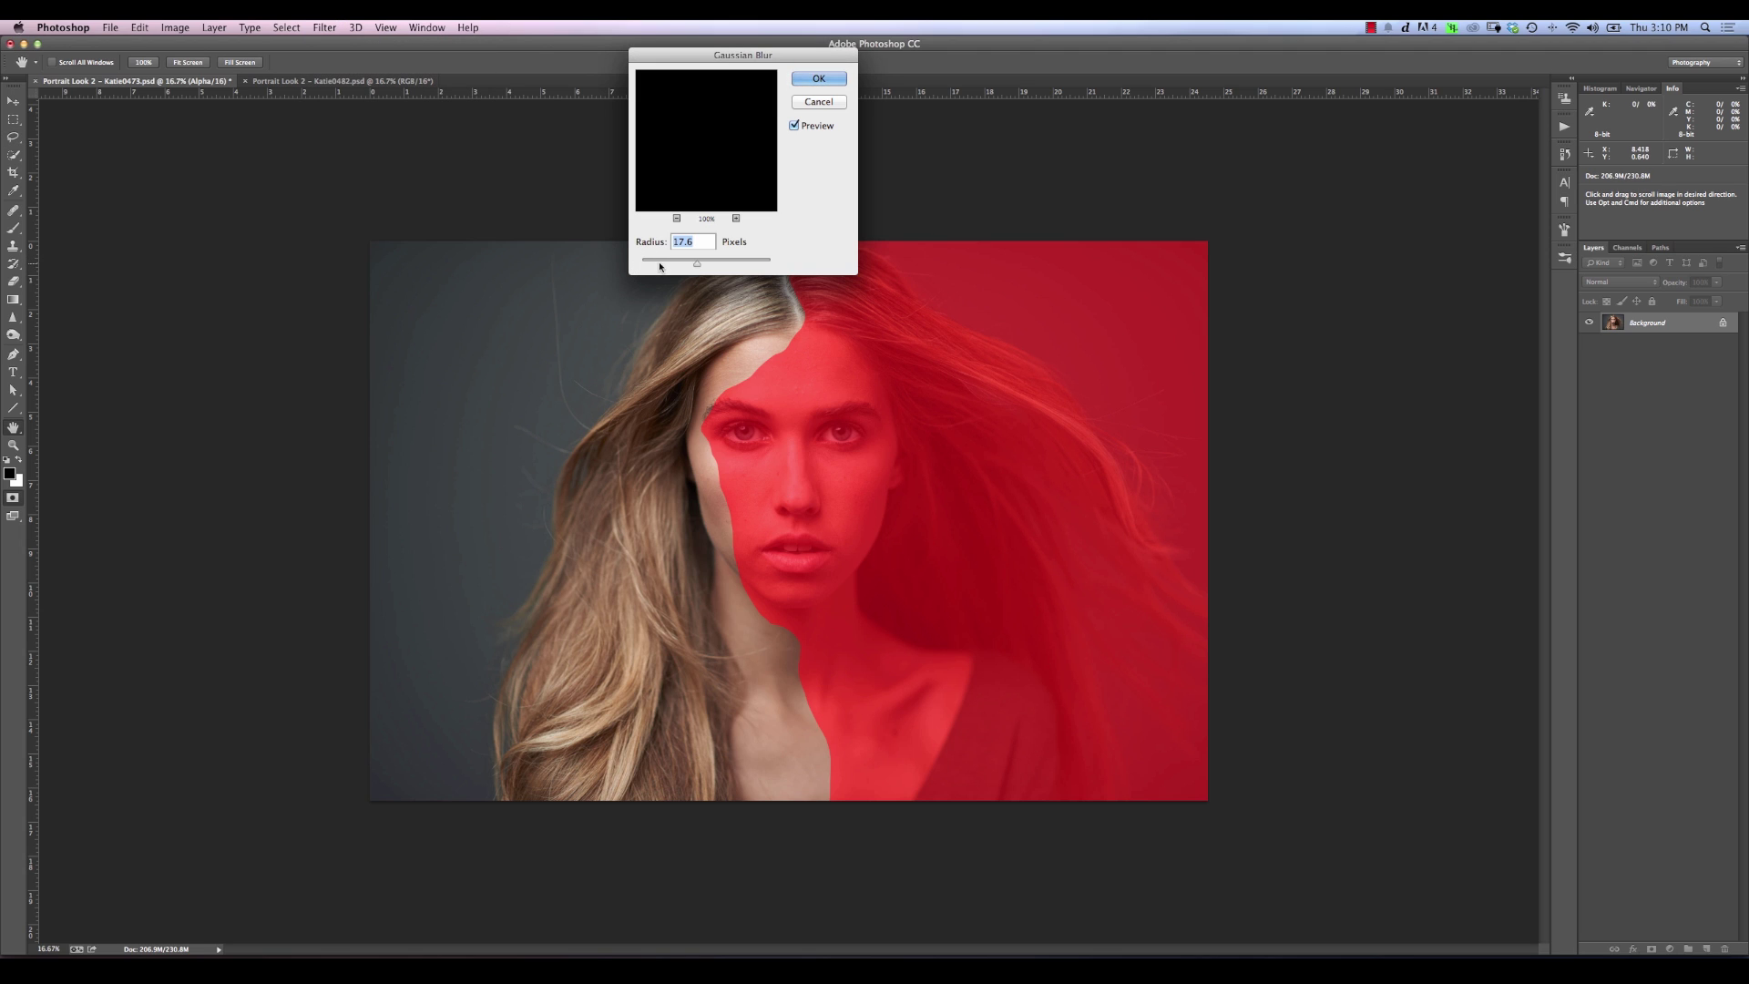
left_click(819, 79)
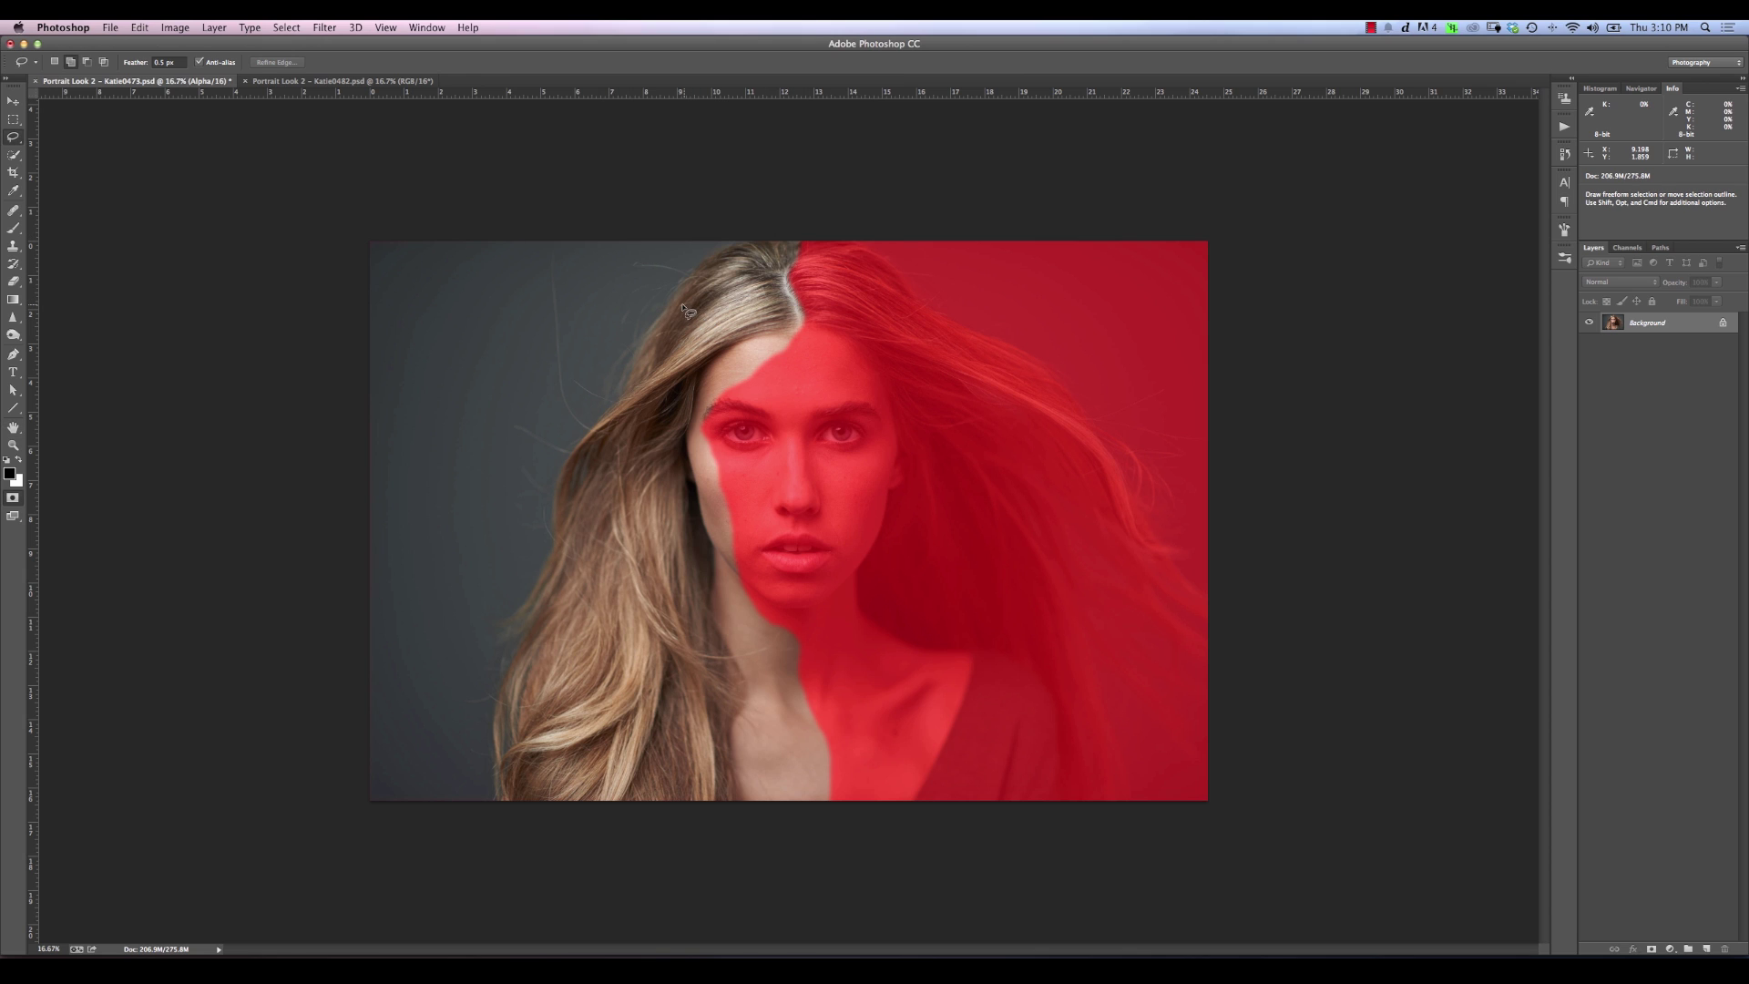
key("super+alt+6")
key("super+2")
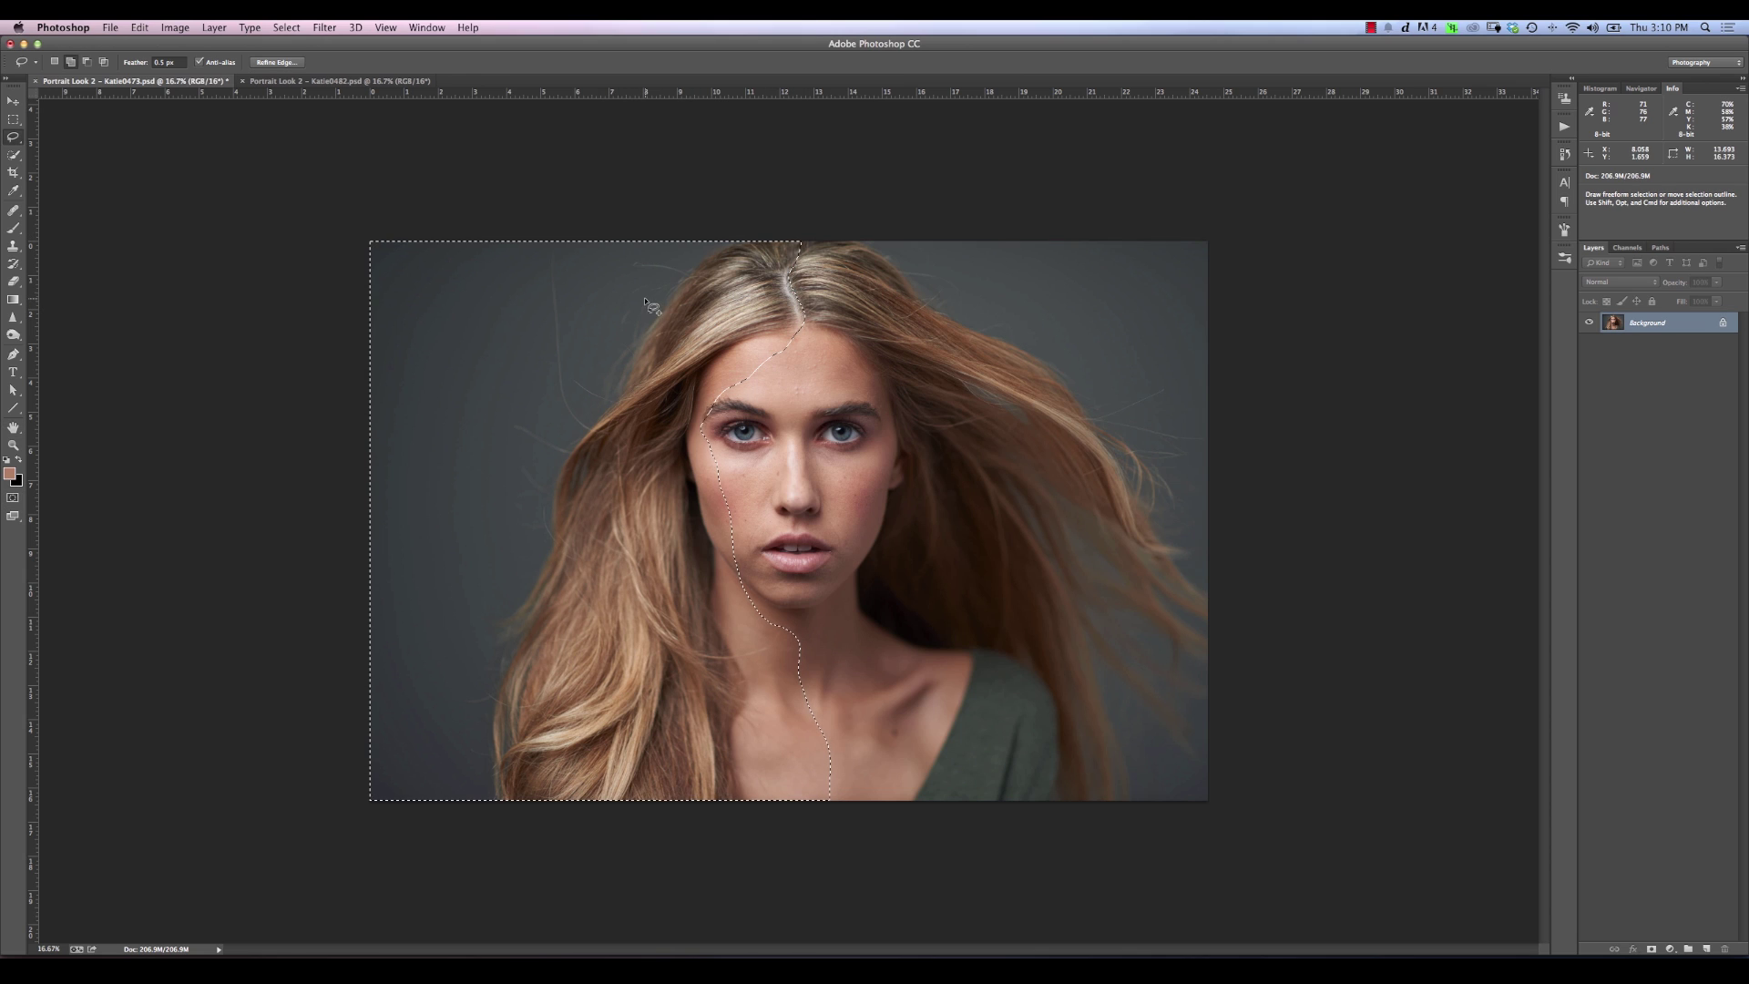
key("super+j")
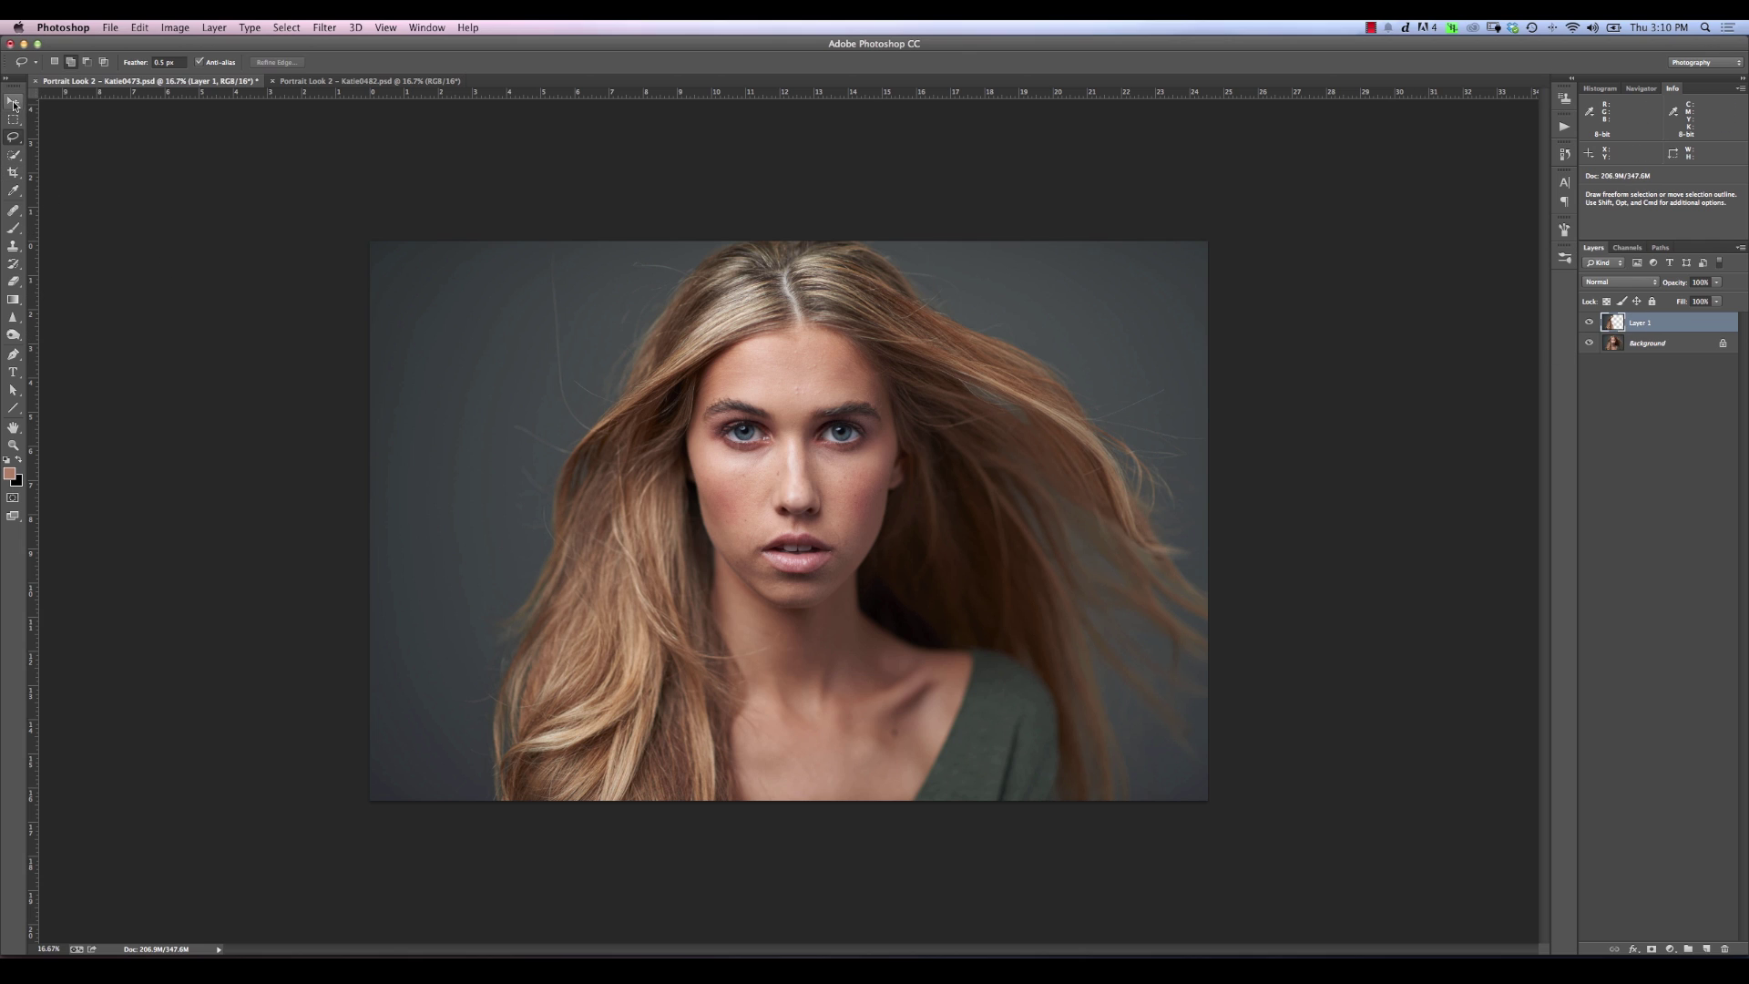
Step: Move Layer 1 into the Katie0482 portrait, set it to 54% opacity, and align it over the face
left_click(14, 102)
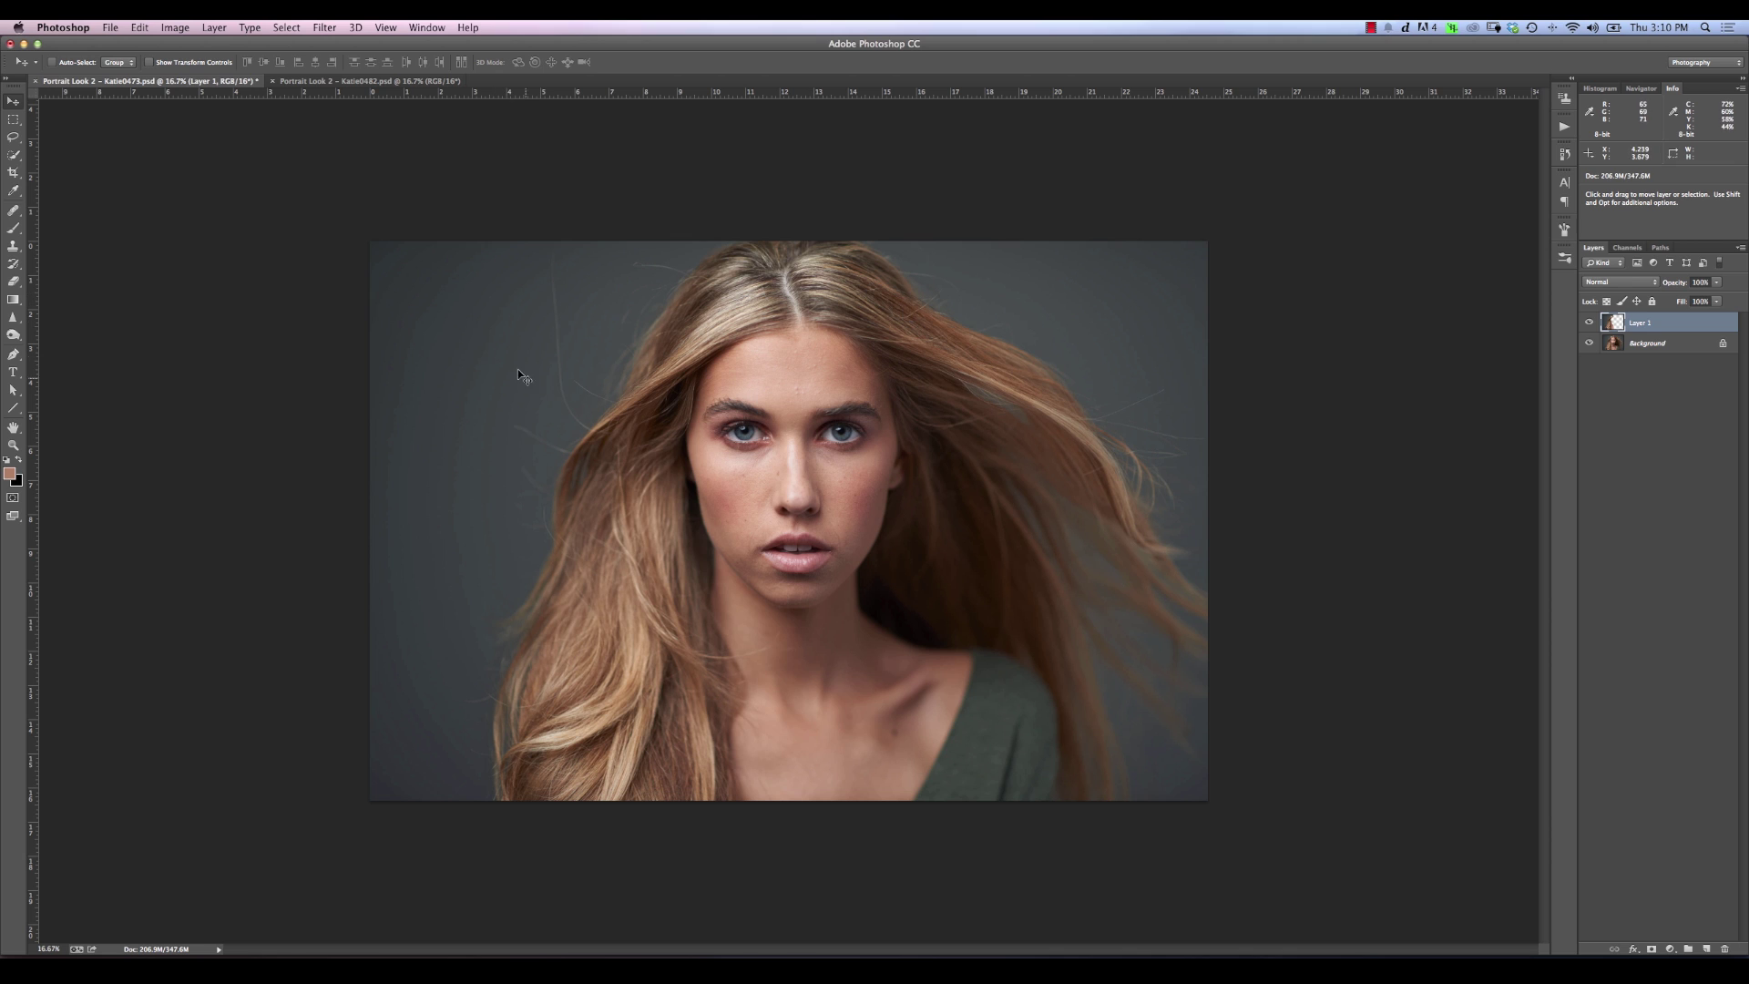
left_click_drag(523, 333, 335, 83)
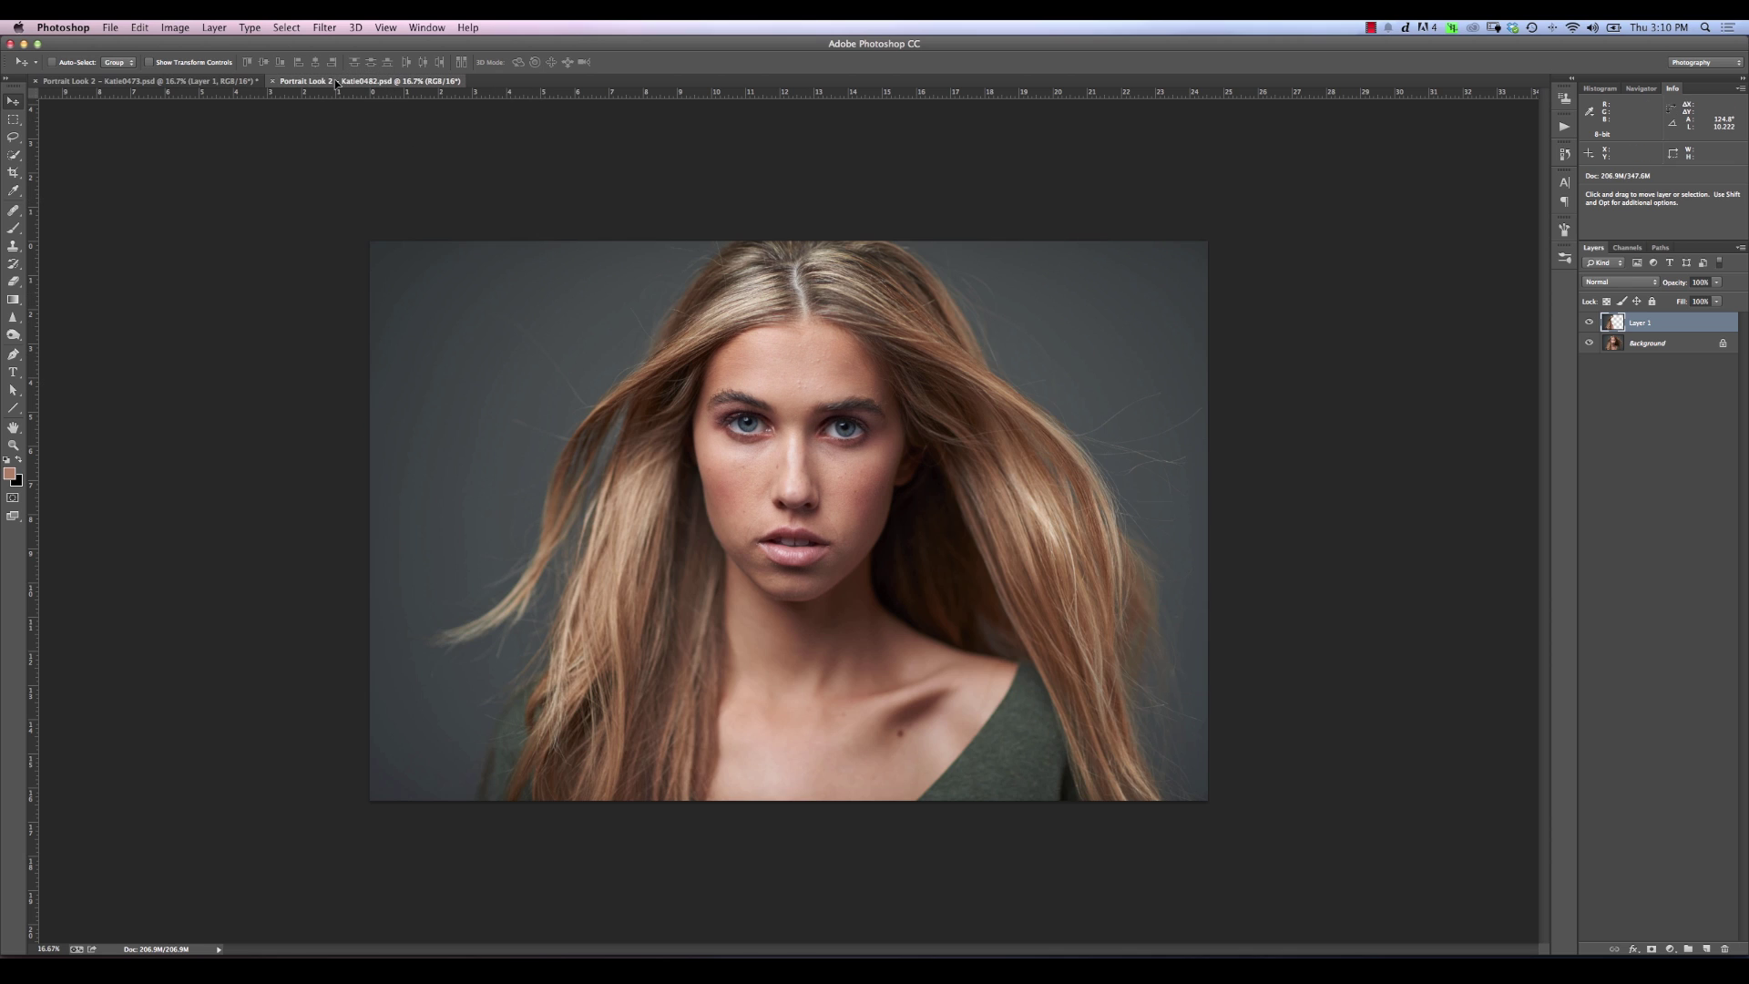
left_click_drag(506, 453, 510, 460)
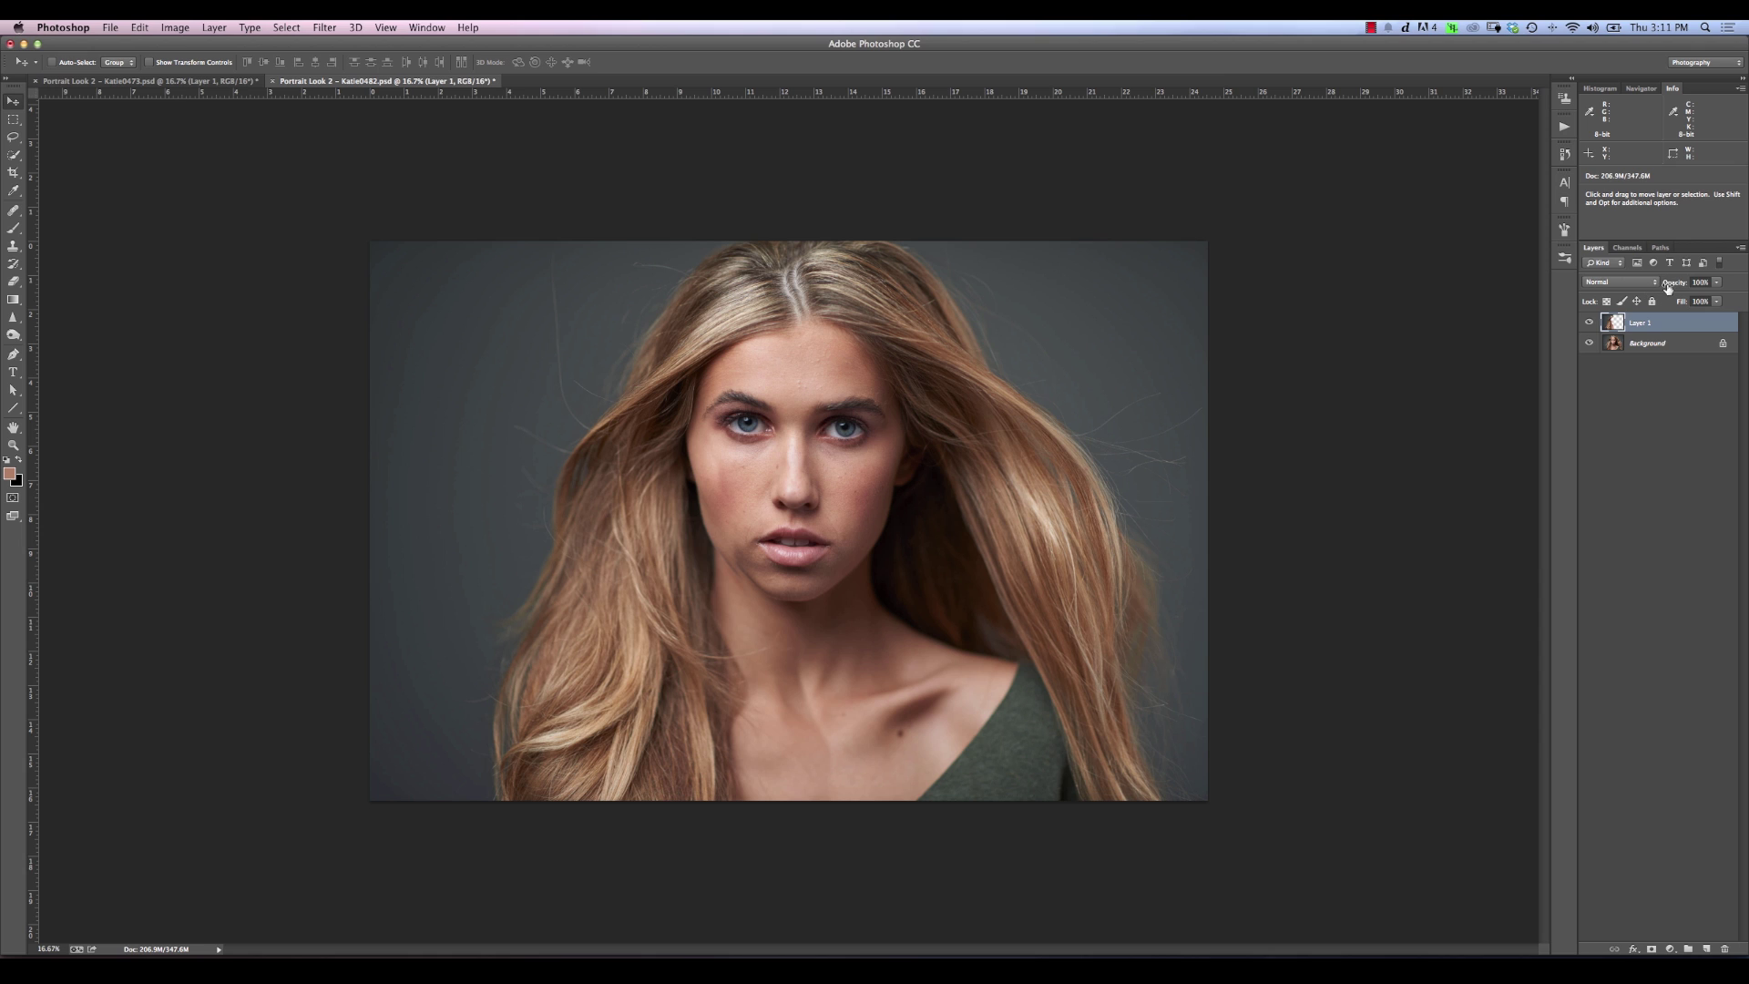
left_click_drag(1668, 288, 1641, 285)
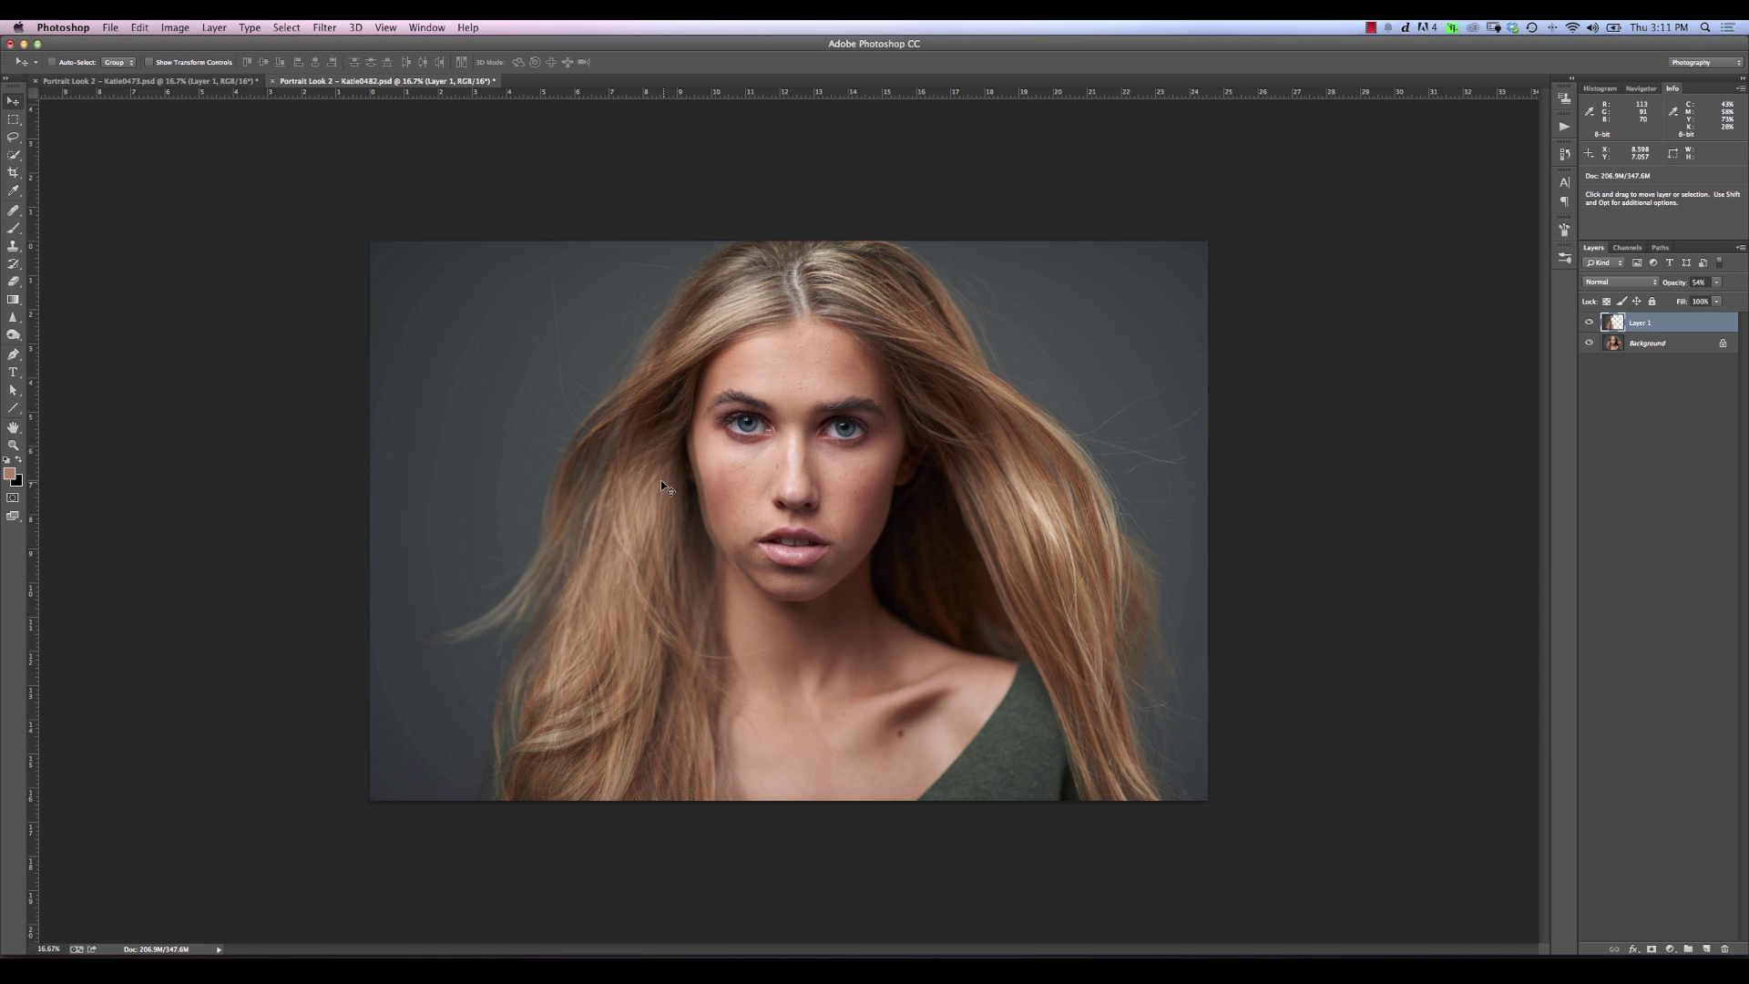
left_click_drag(634, 475, 600, 455)
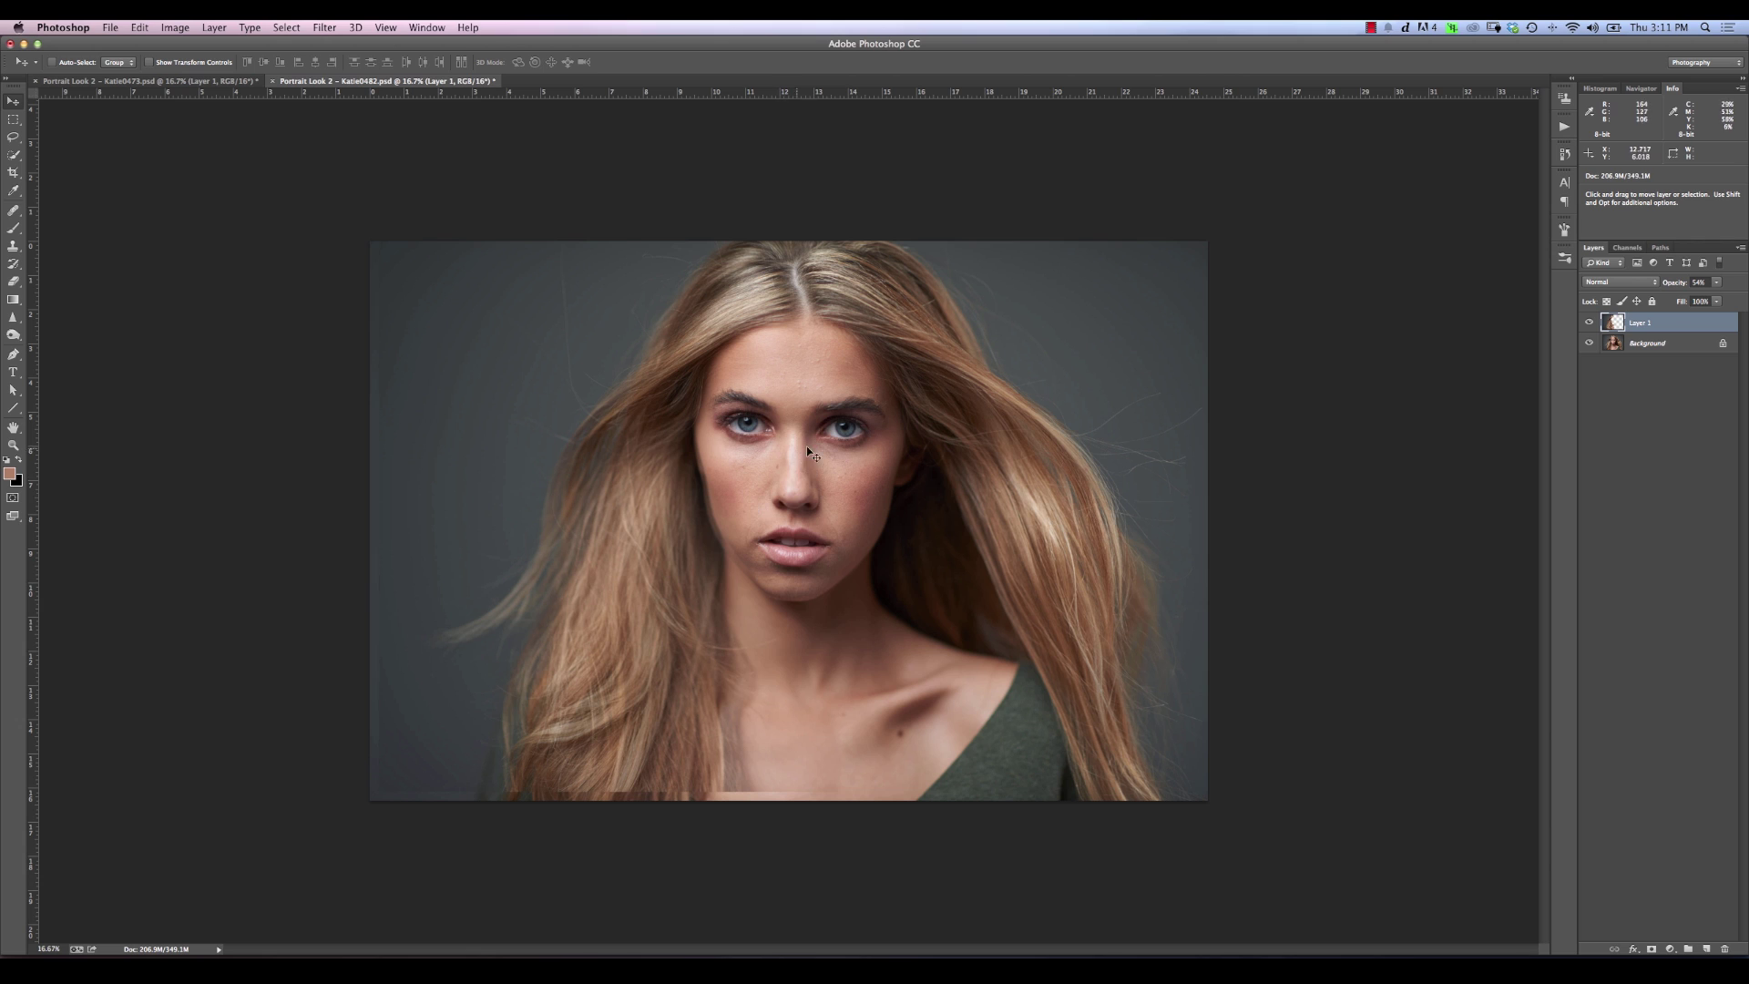
Step: Scale Layer 1 to about 102.8% with Free Transform so the hair matches the face
key("super+t")
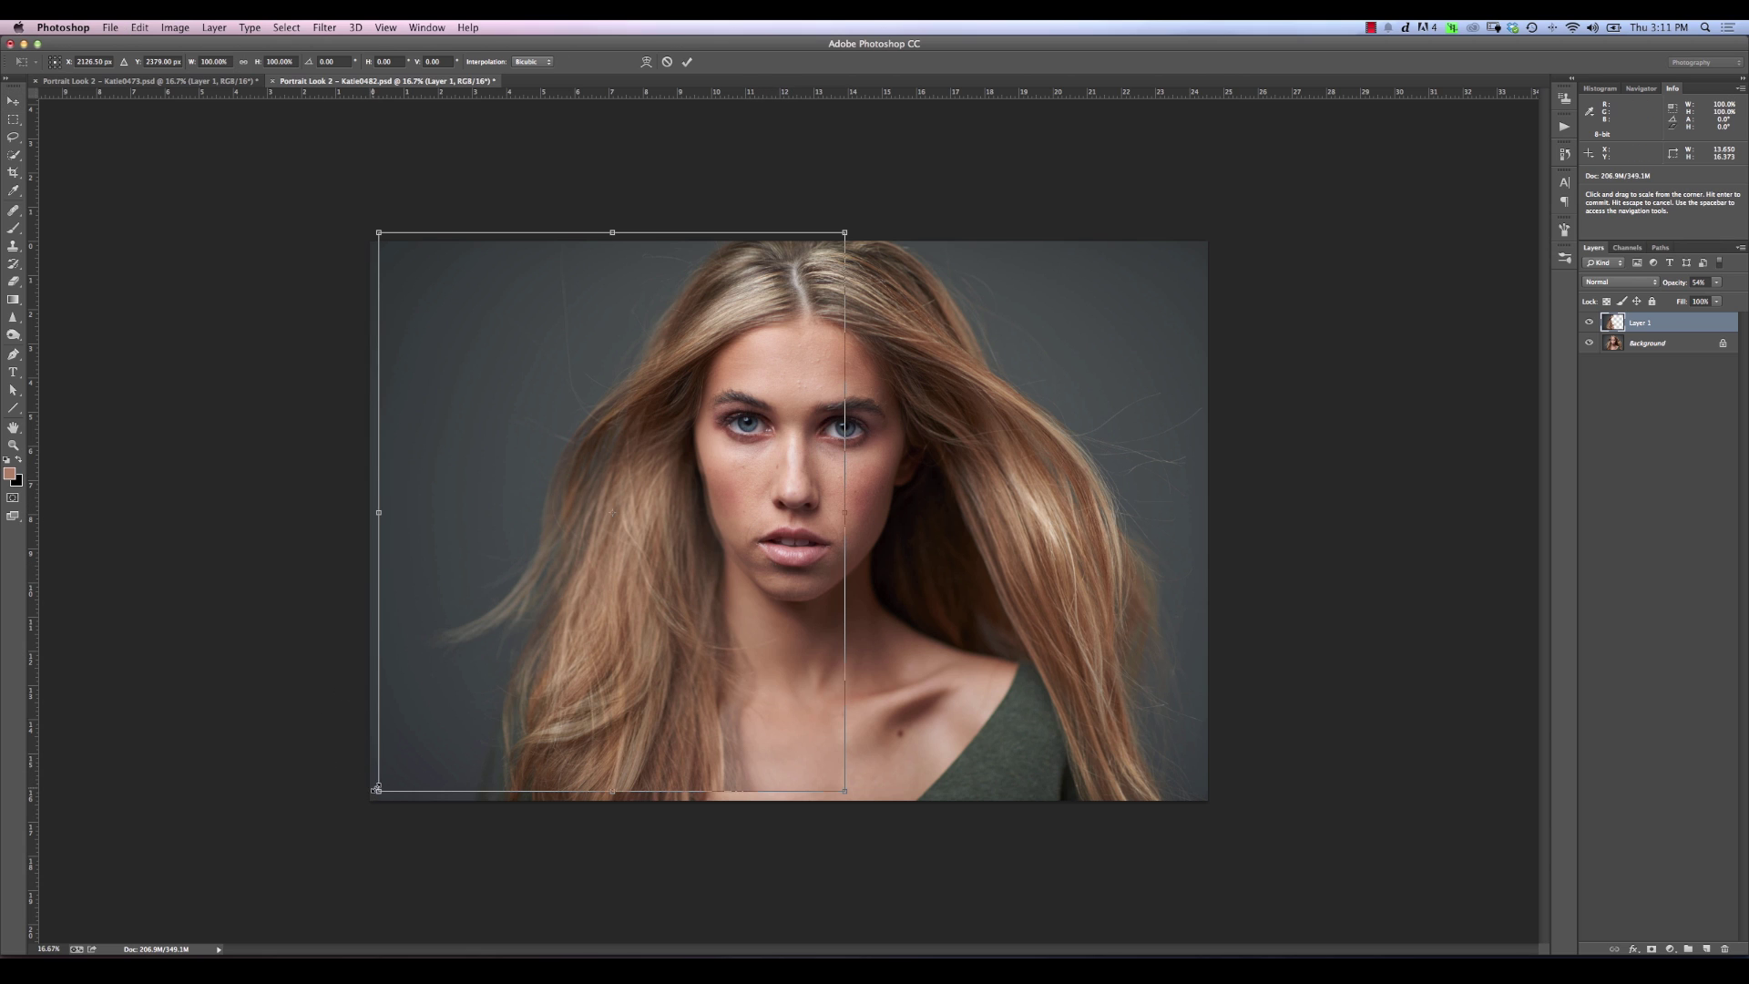
left_click_drag(378, 789, 341, 784)
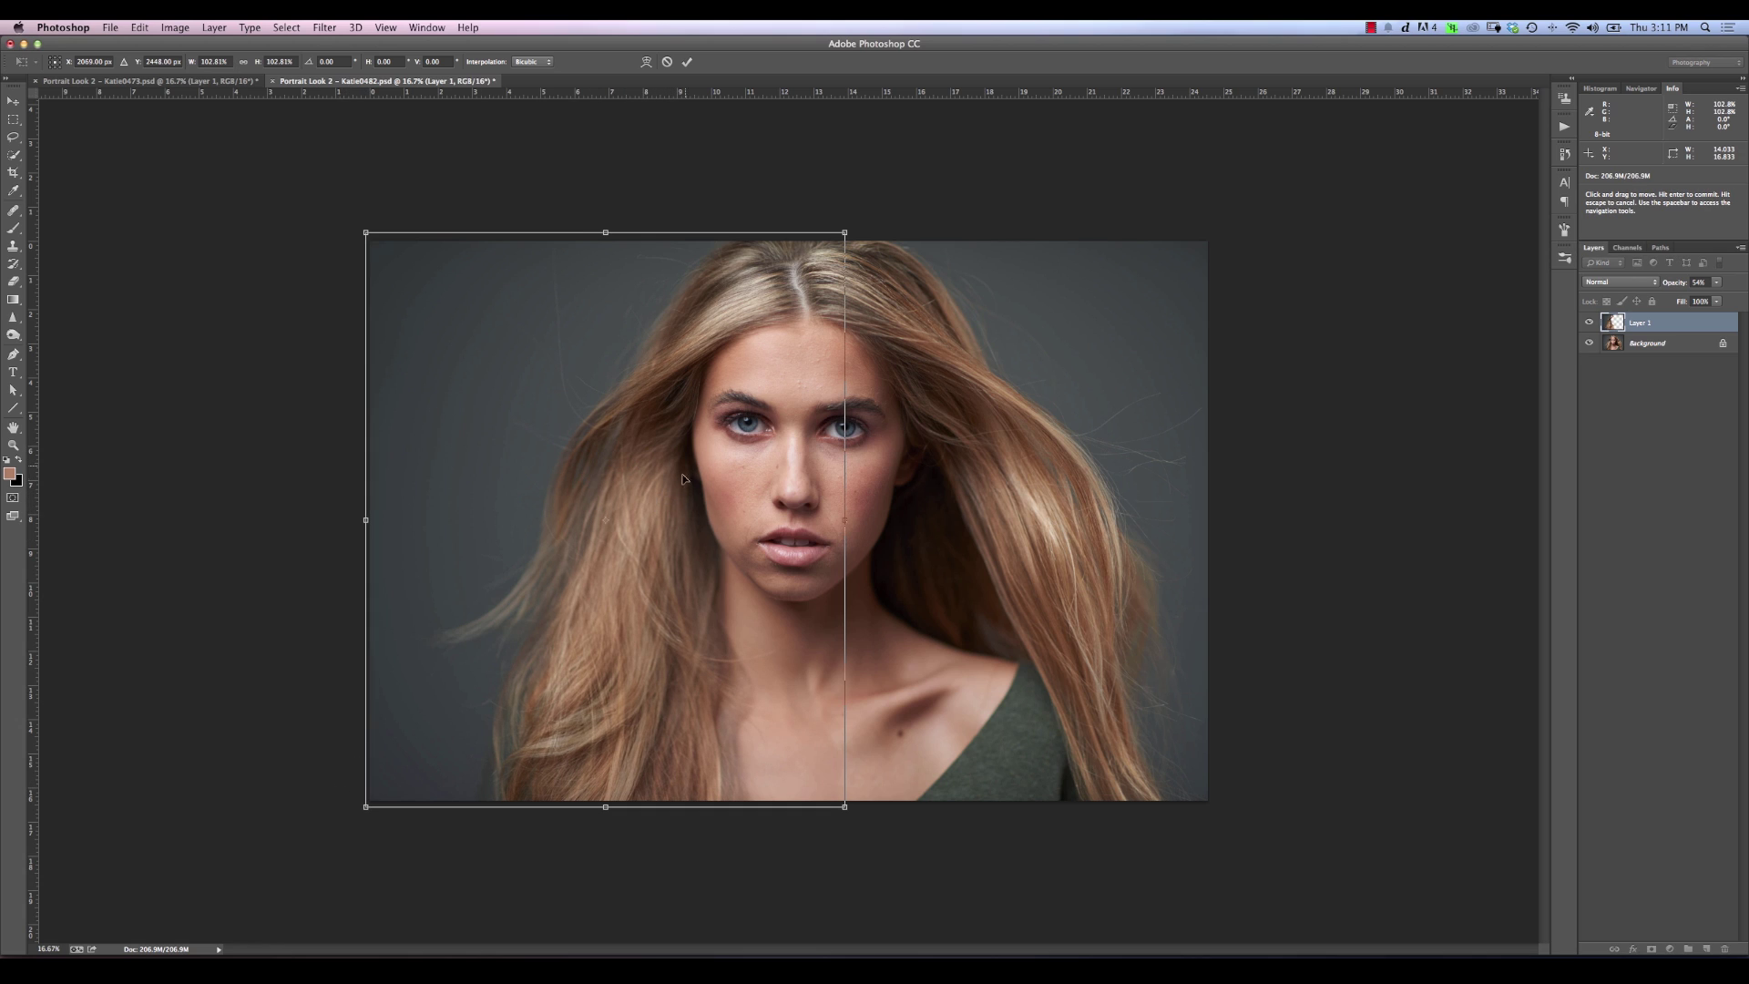
Step: Warp Layer 1's grid so its face and hair line up with the base portrait, then commit
right_click(729, 514)
left_click(757, 605)
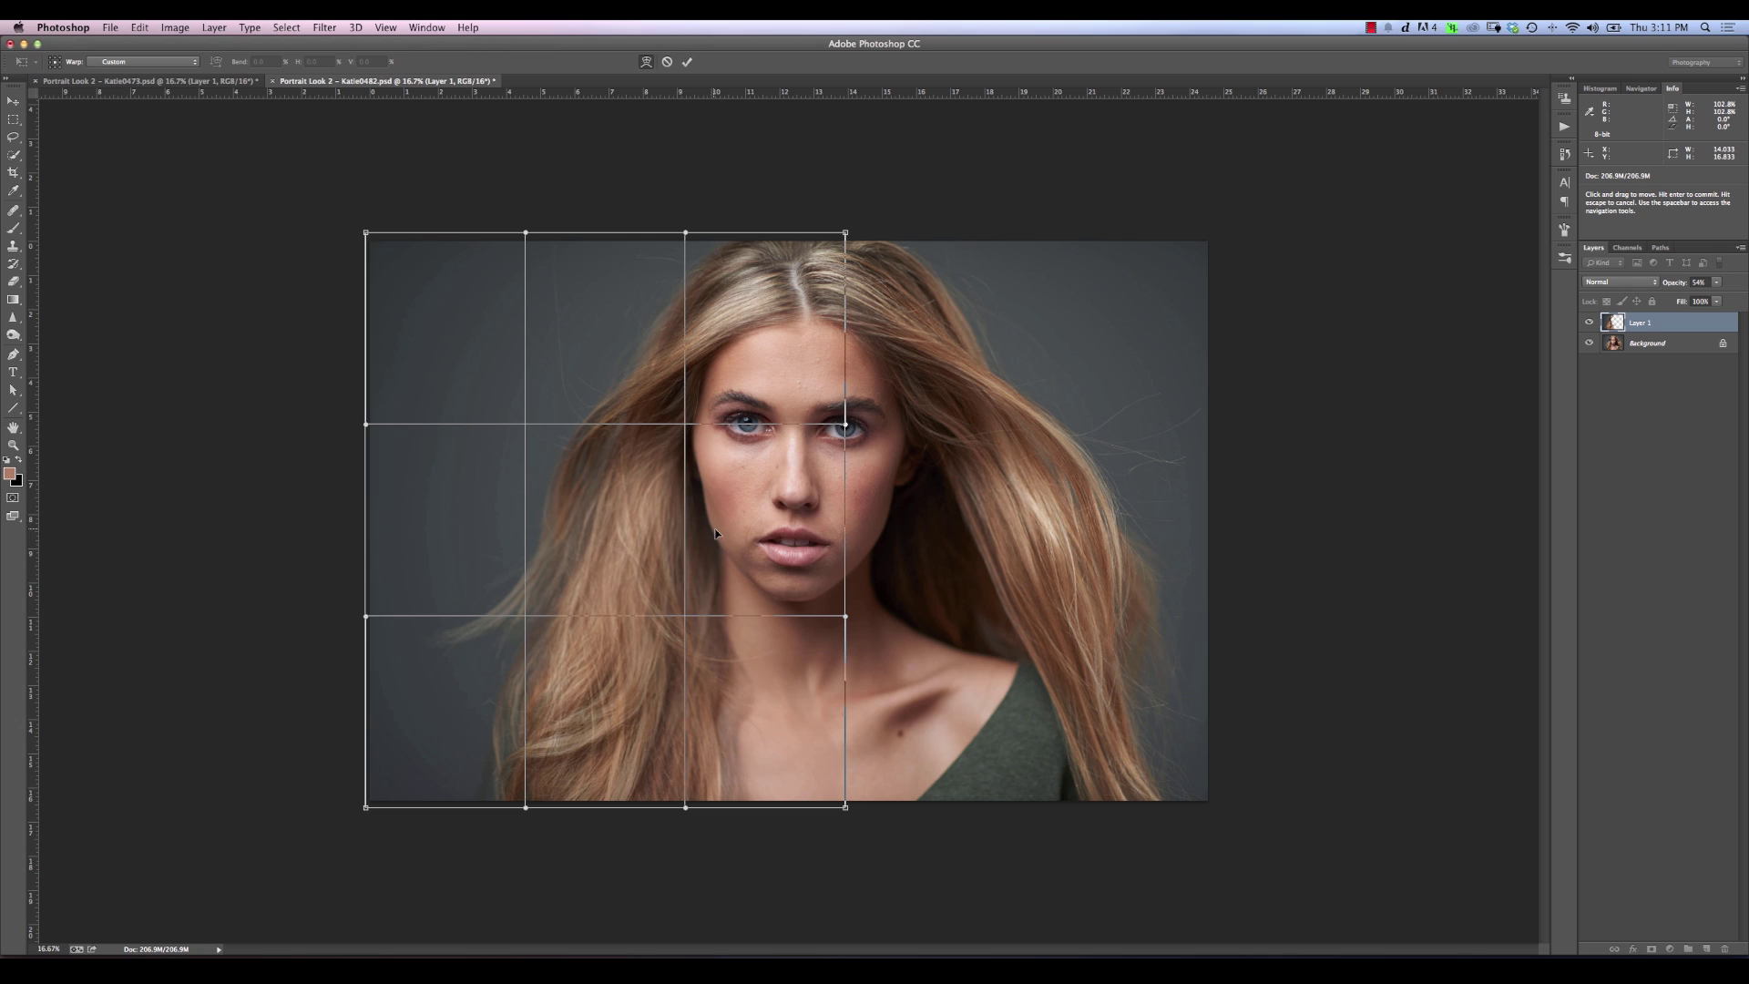
left_click_drag(669, 550, 688, 547)
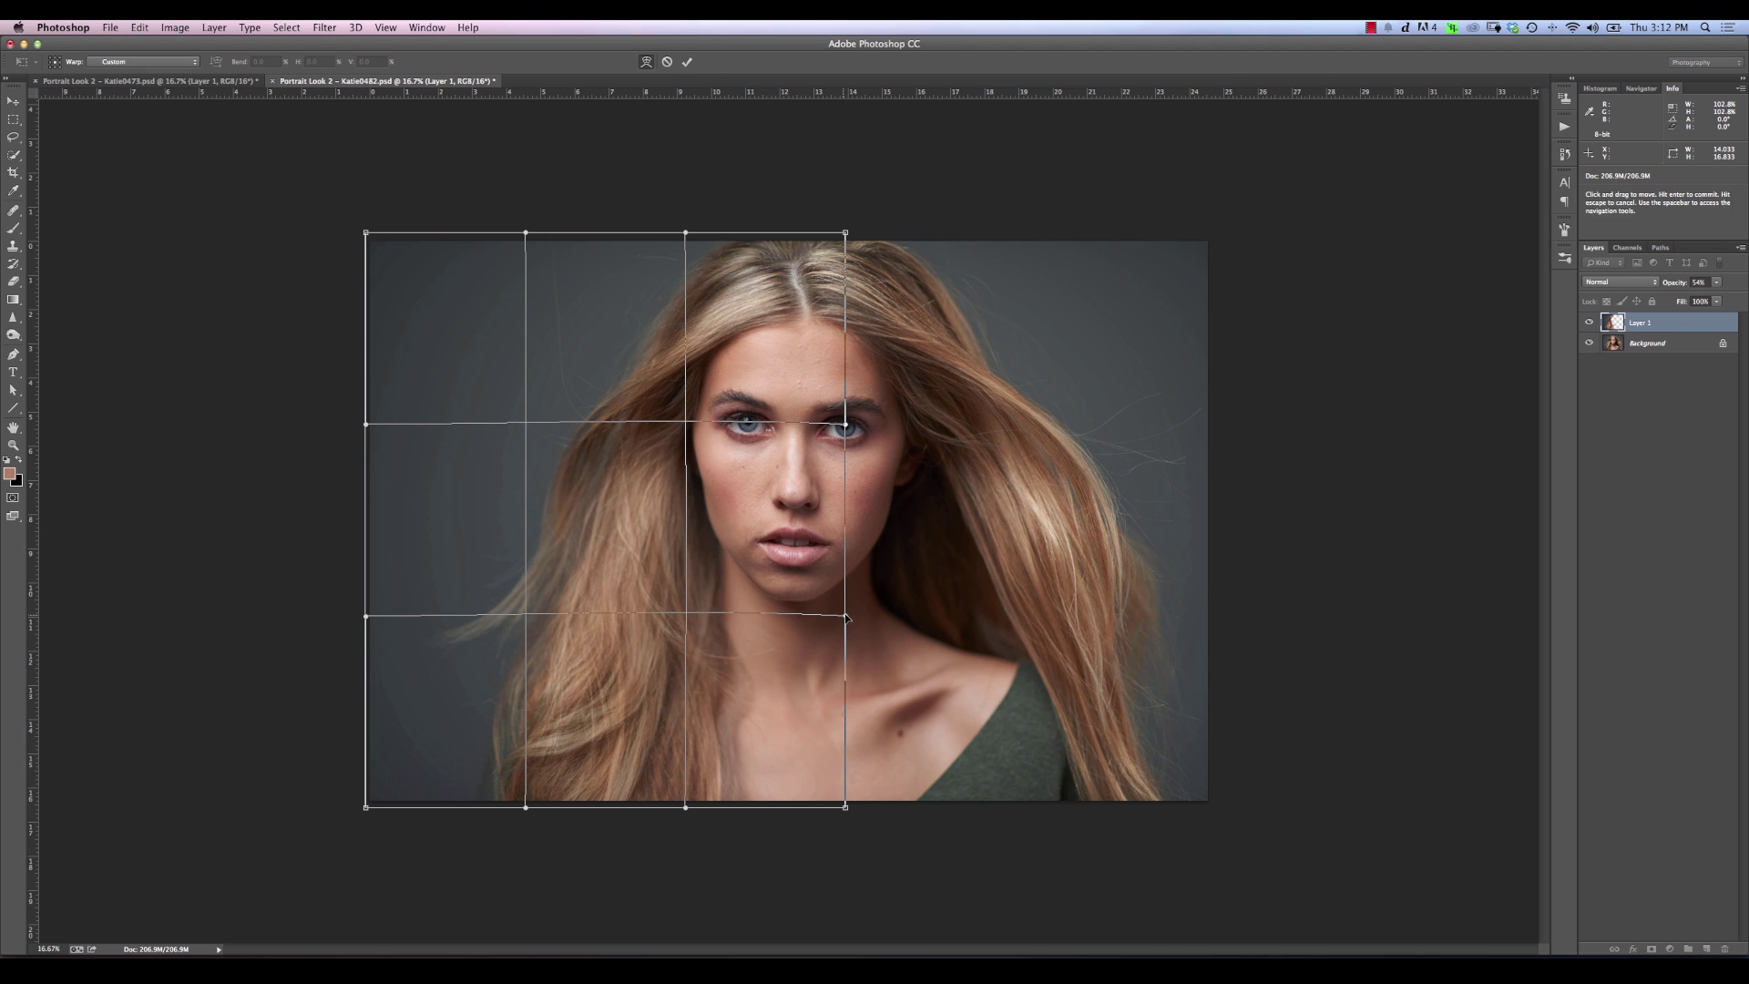
left_click_drag(845, 615, 839, 611)
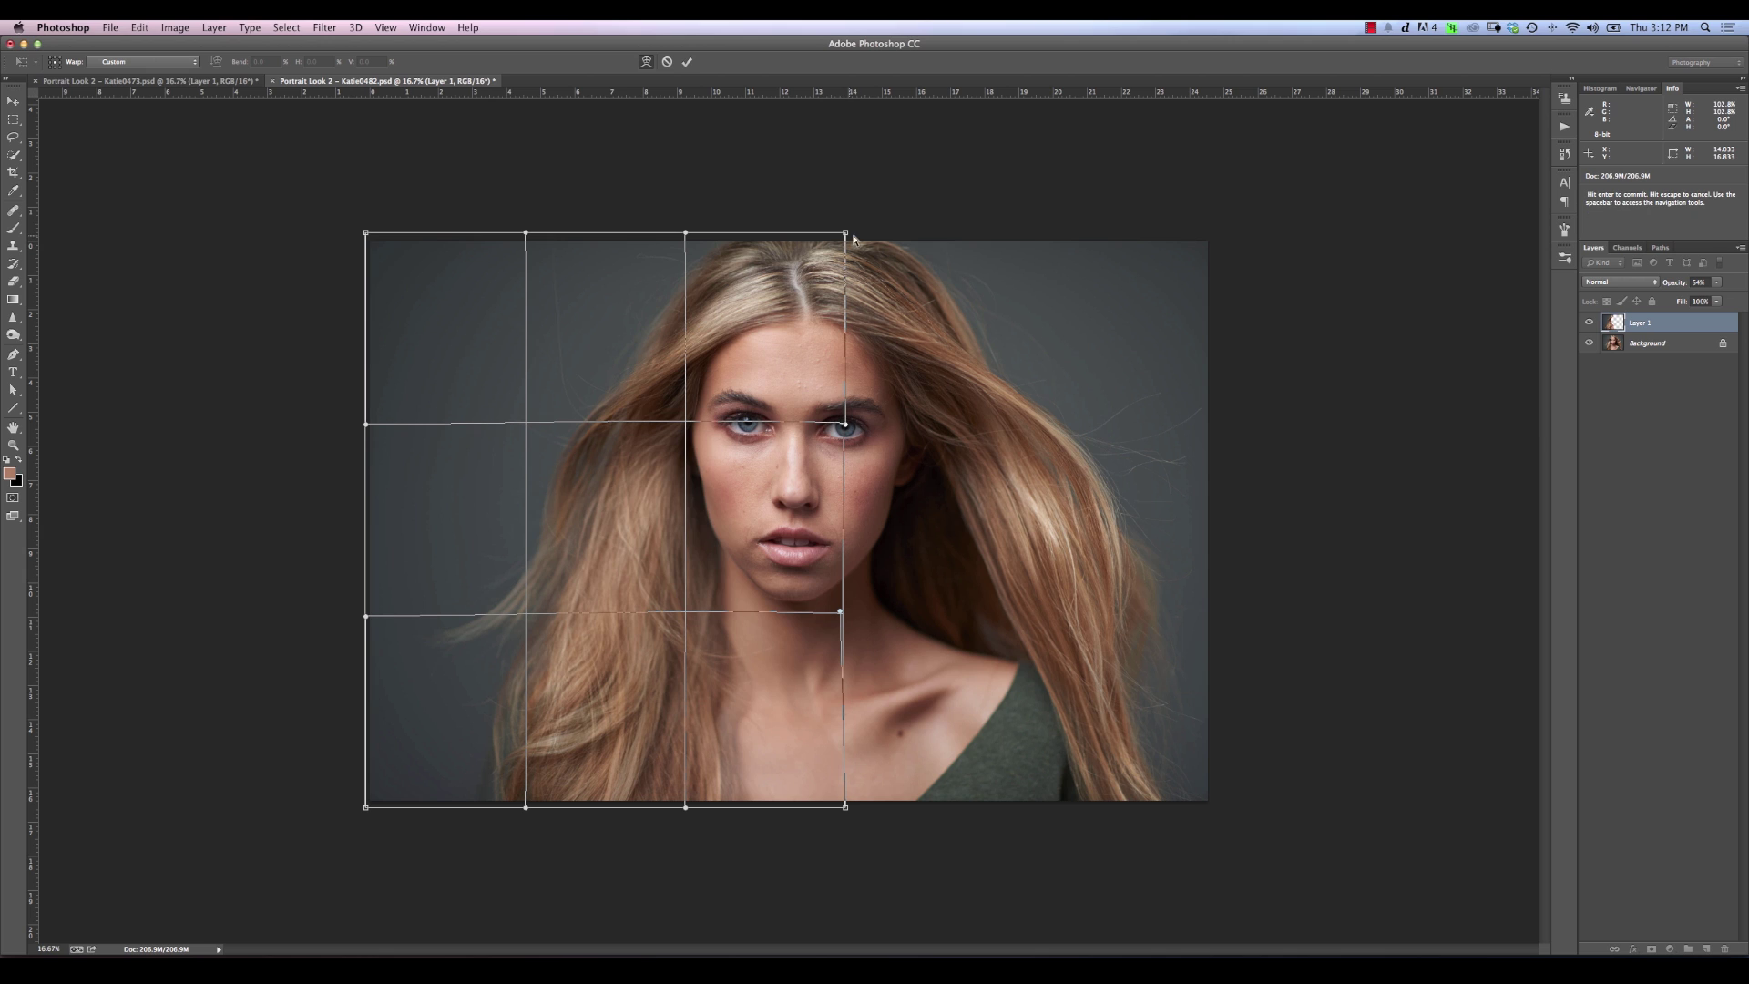
left_click_drag(831, 262, 848, 235)
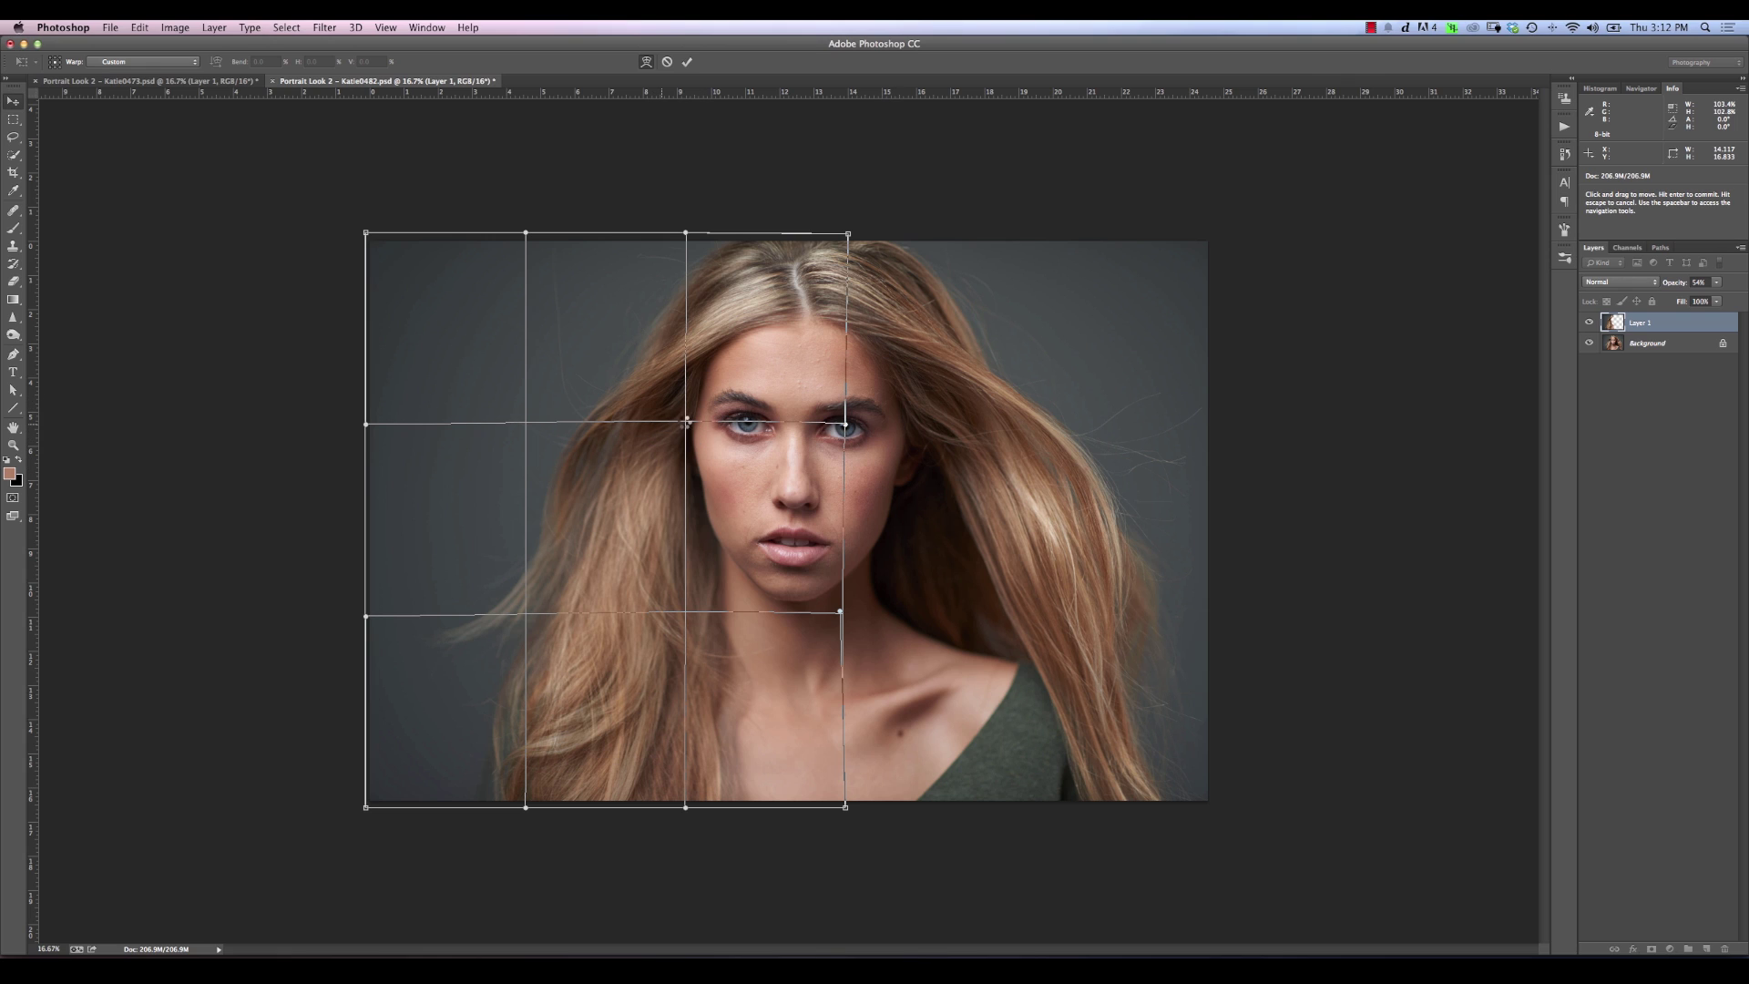
key("Return")
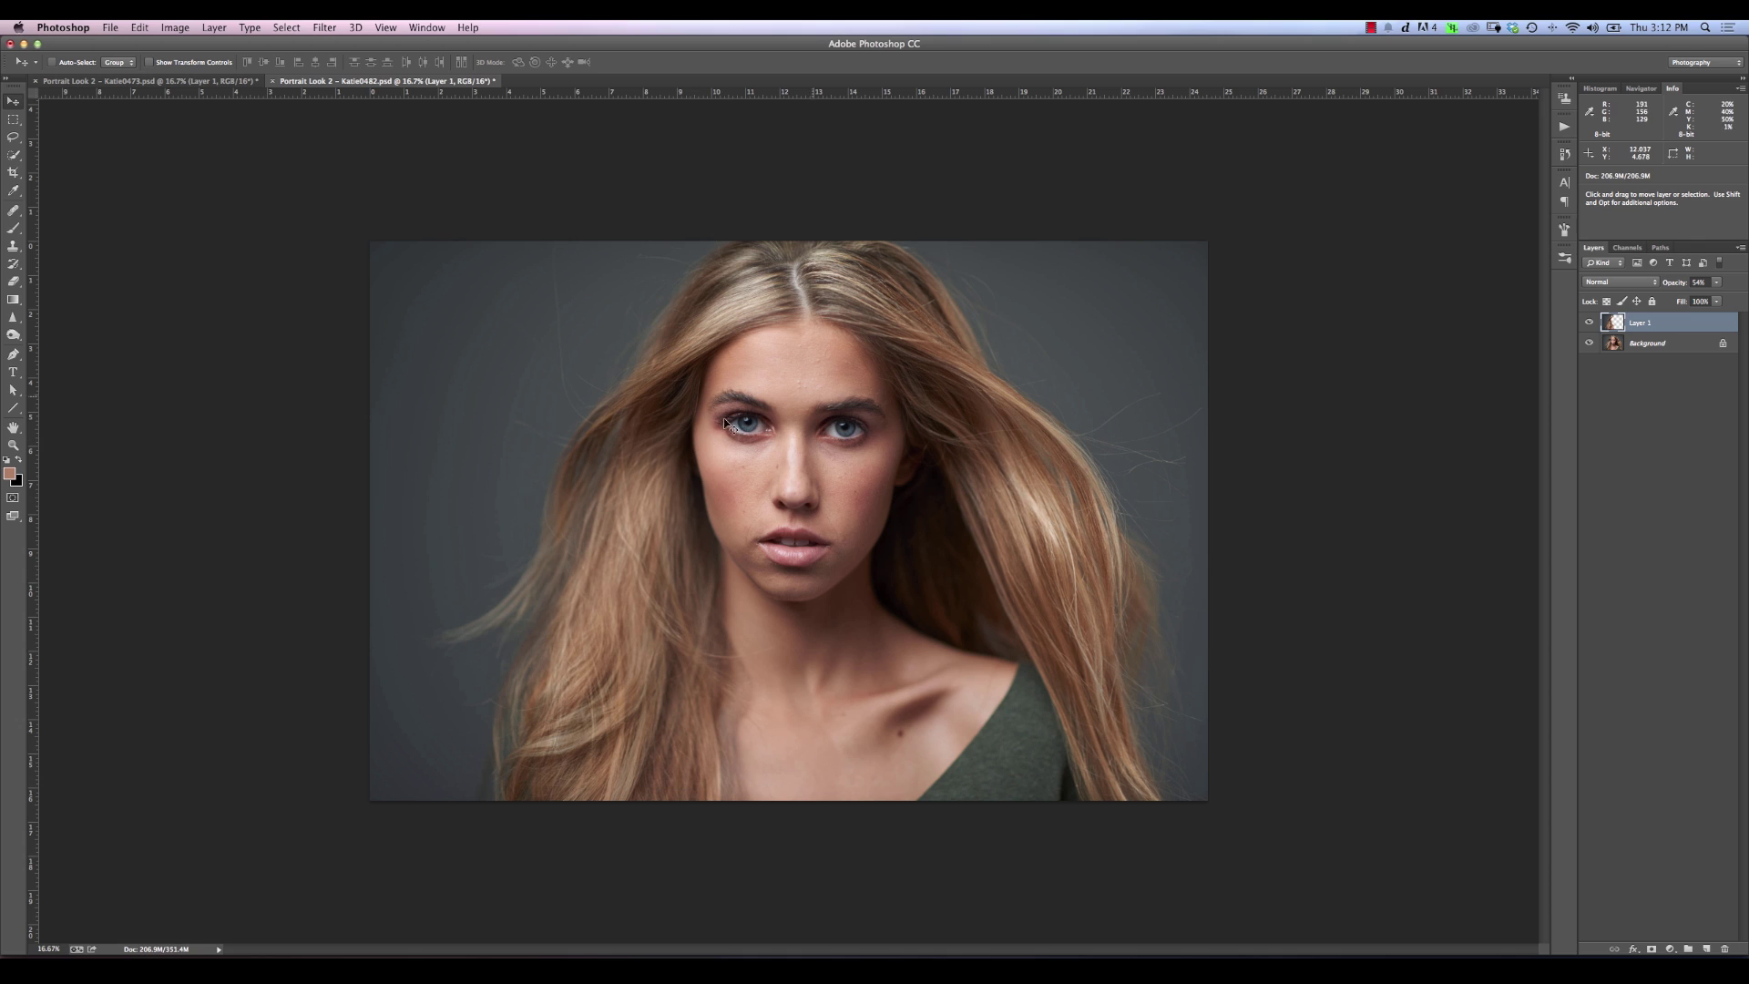
Step: Add a white layer mask to Layer 1 and restore its opacity to 100%
left_click(1650, 949)
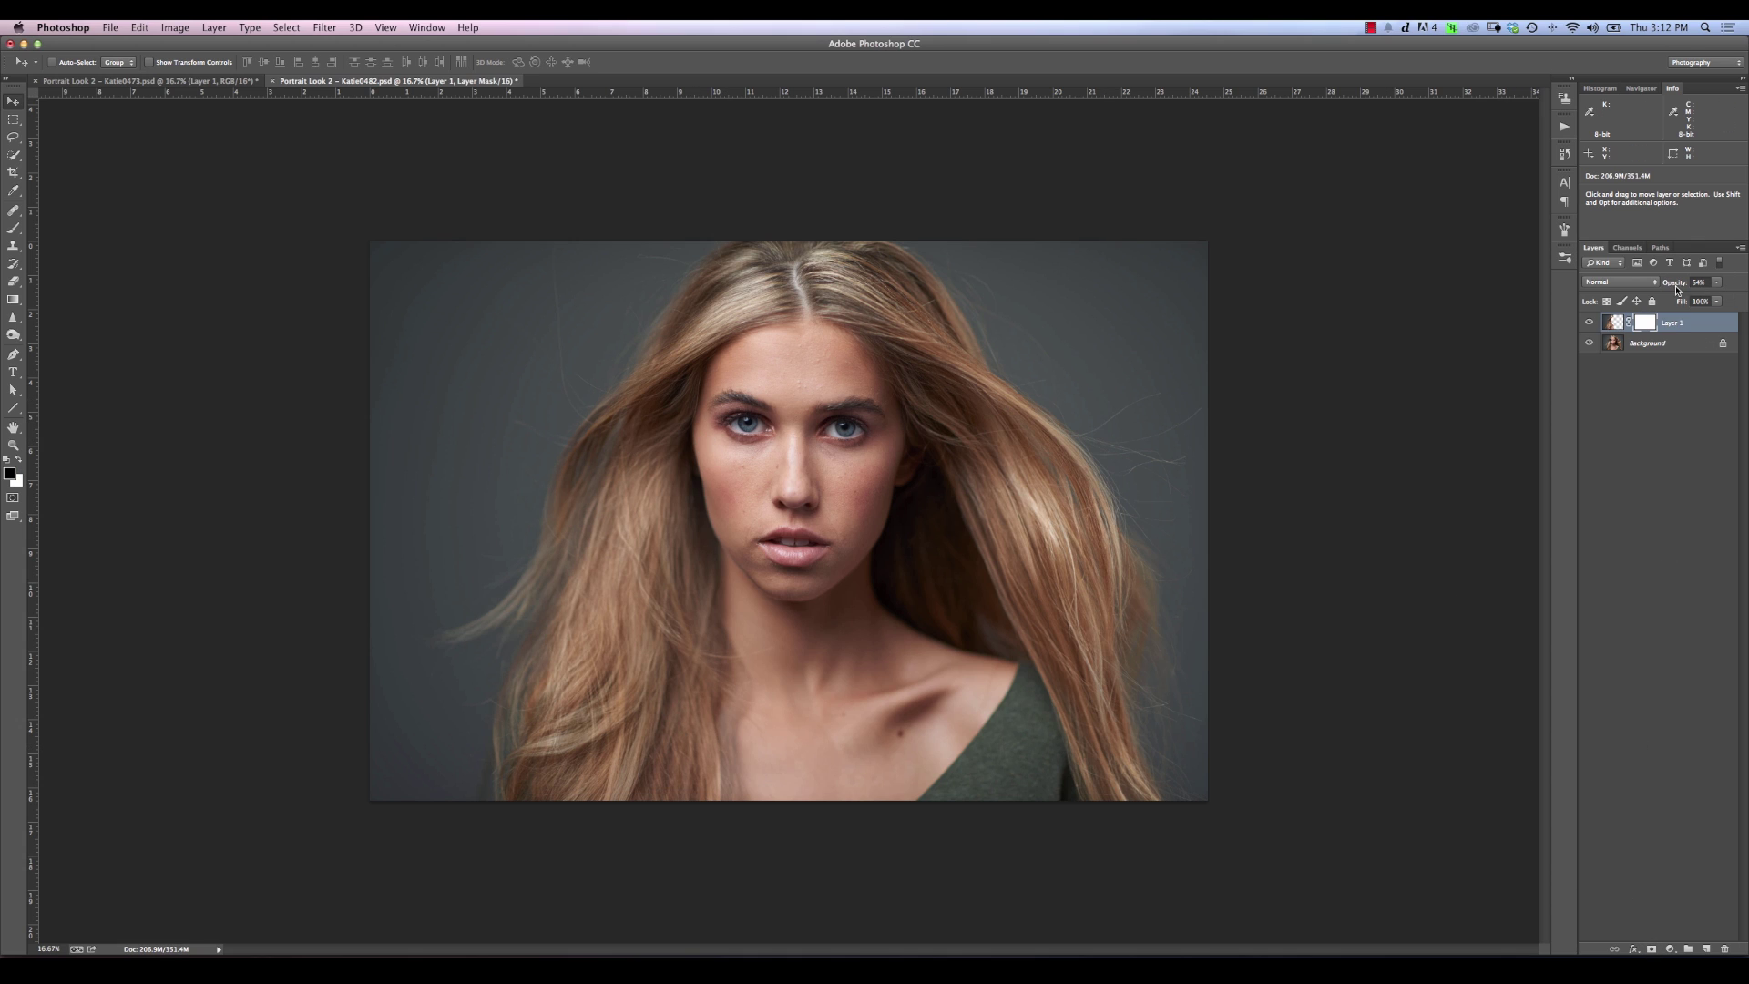
left_click_drag(1677, 290, 1744, 286)
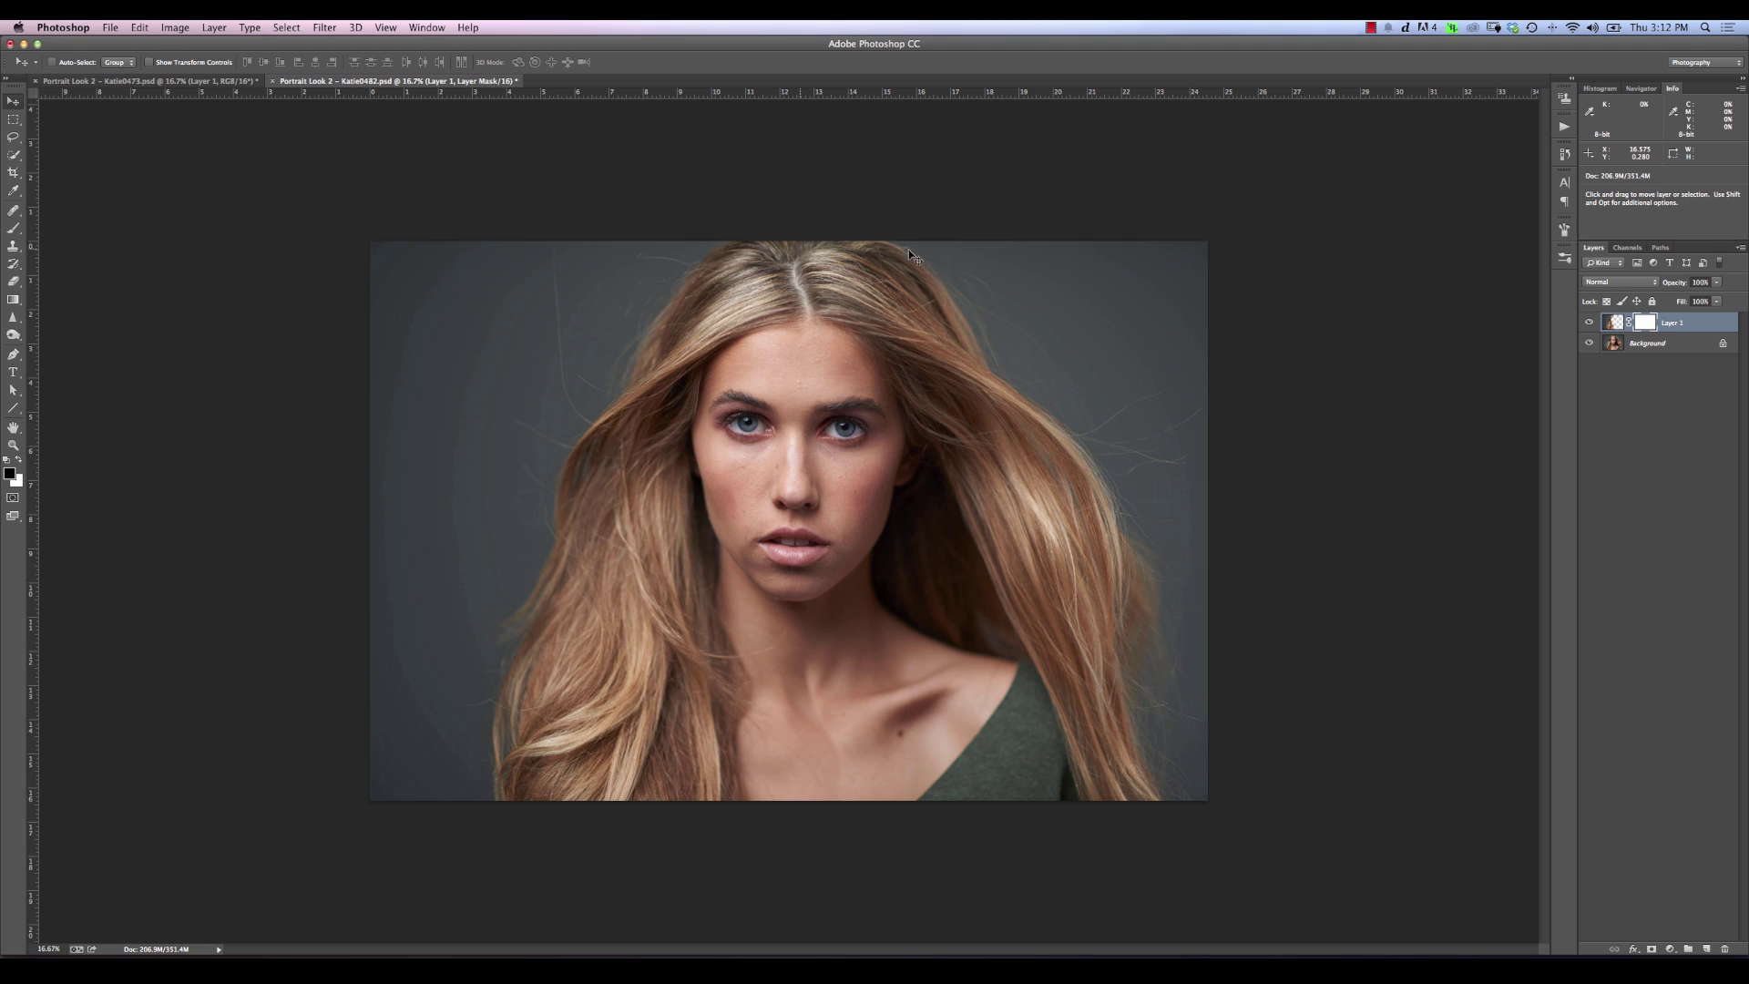
left_click(14, 230)
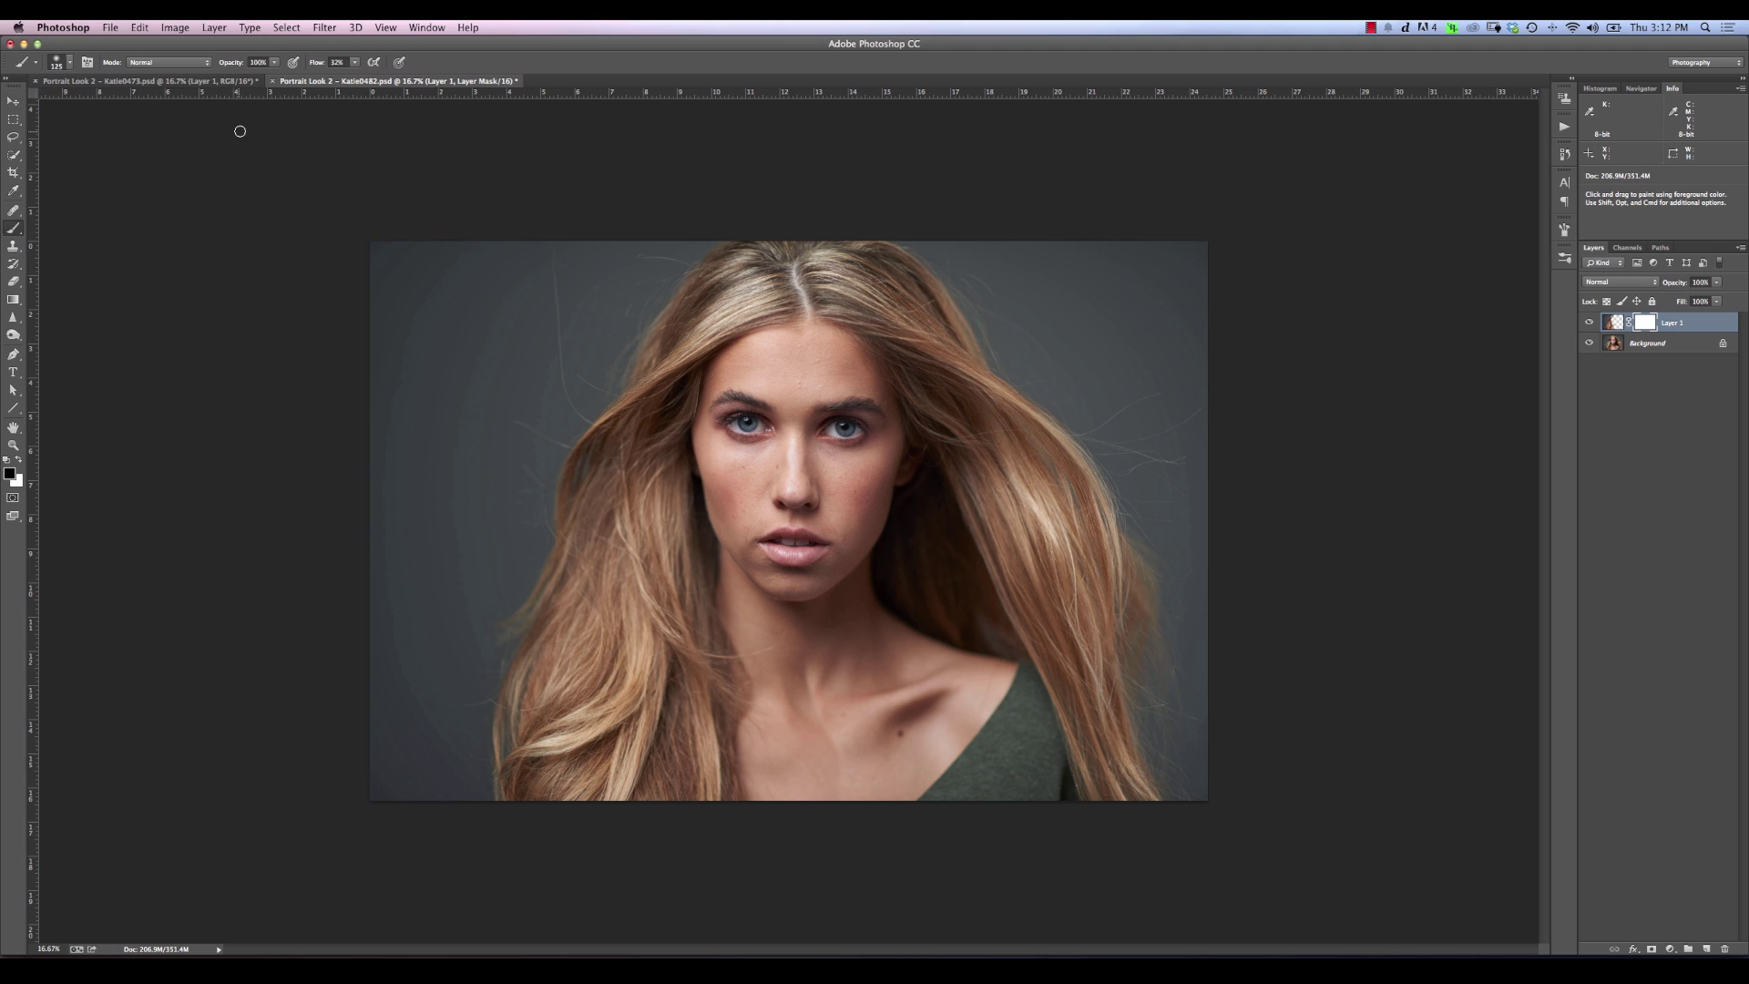
Step: Set brush flow to 10% and softly paint out Layer 1 over the neck with a 600 px brush
key("shift+2")
key("shift+1")
key("bracketright")
key("bracketright")
key("bracketright")
key("bracketright")
key("bracketright")
key("bracketright")
key("bracketright")
key("bracketright")
key("bracketright")
key("bracketright")
mouse_move(826, 776)
left_mouse_down()
mouse_move(806, 724)
mouse_move(826, 776)
mouse_move(848, 645)
mouse_move(773, 510)
mouse_move(770, 547)
mouse_move(815, 609)
mouse_move(788, 610)
mouse_move(811, 617)
left_mouse_up()
Step: Mask out the face edge, varying brush size between 125 and 400 and ending at 250
key("bracketleft")
key("bracketleft")
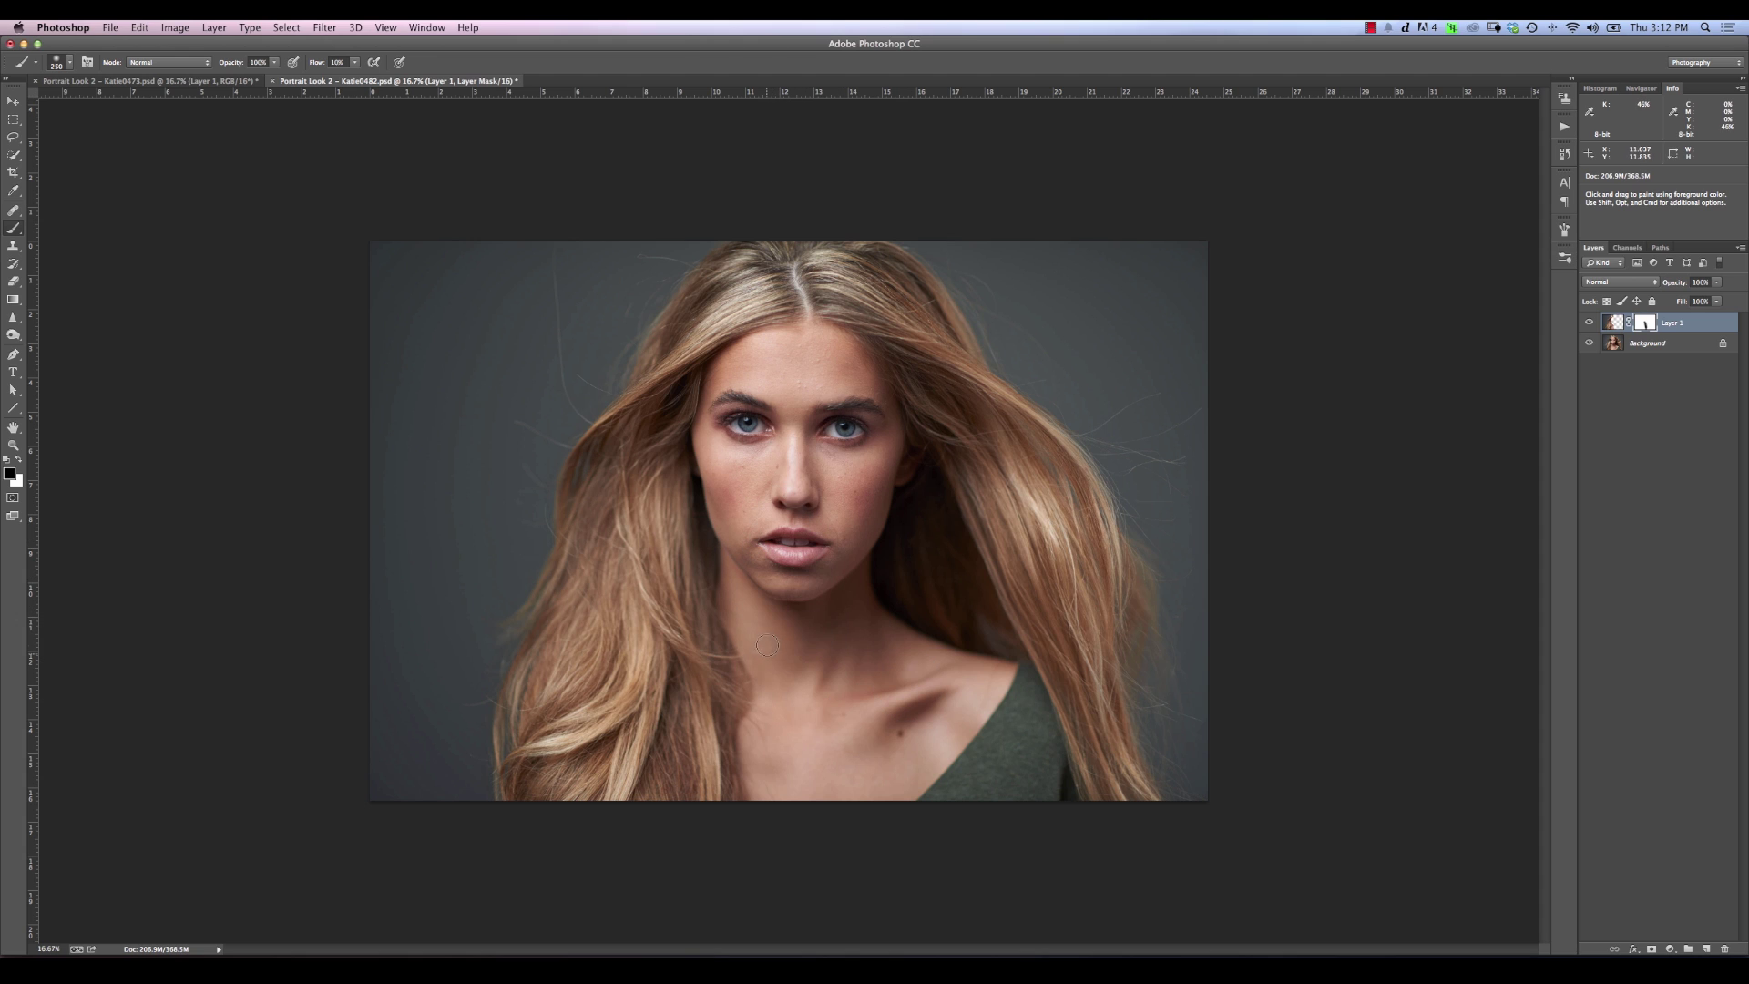
key("bracketright")
key("bracketright")
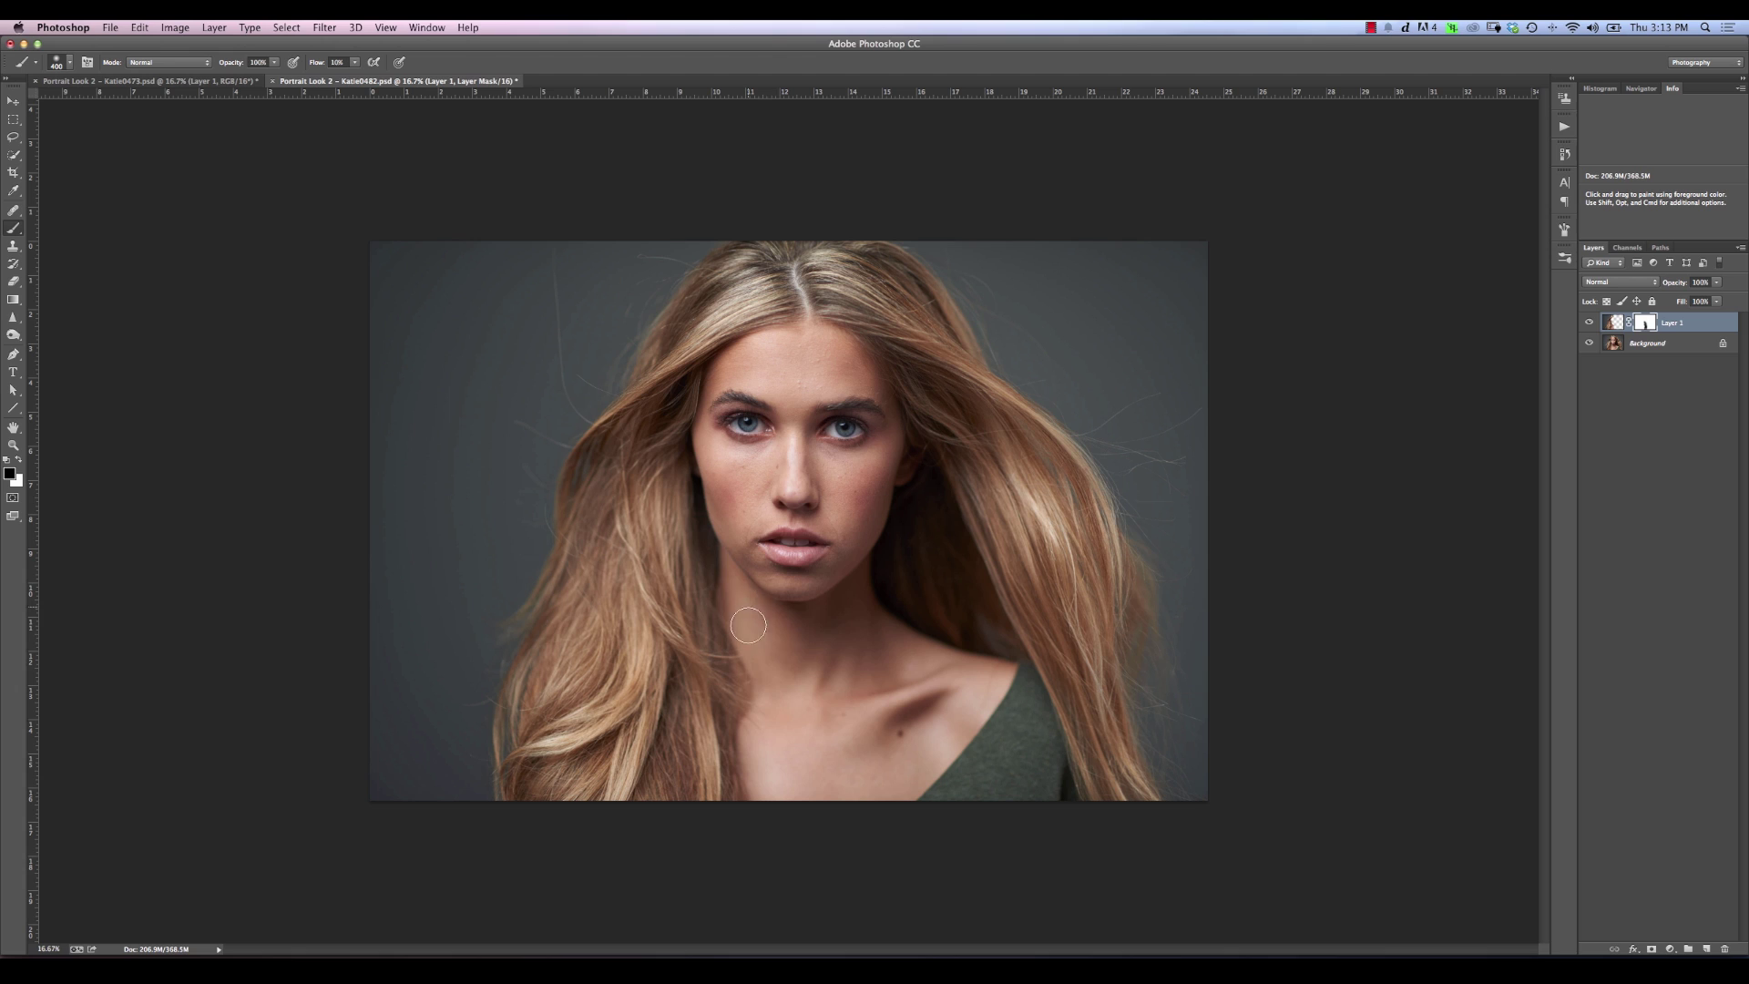
key("bracketleft")
key("bracketright")
key("bracketleft")
key("bracketleft")
key("bracketleft")
key("bracketleft")
key("bracketright")
key("bracketright")
key("bracketleft")
key("bracketleft")
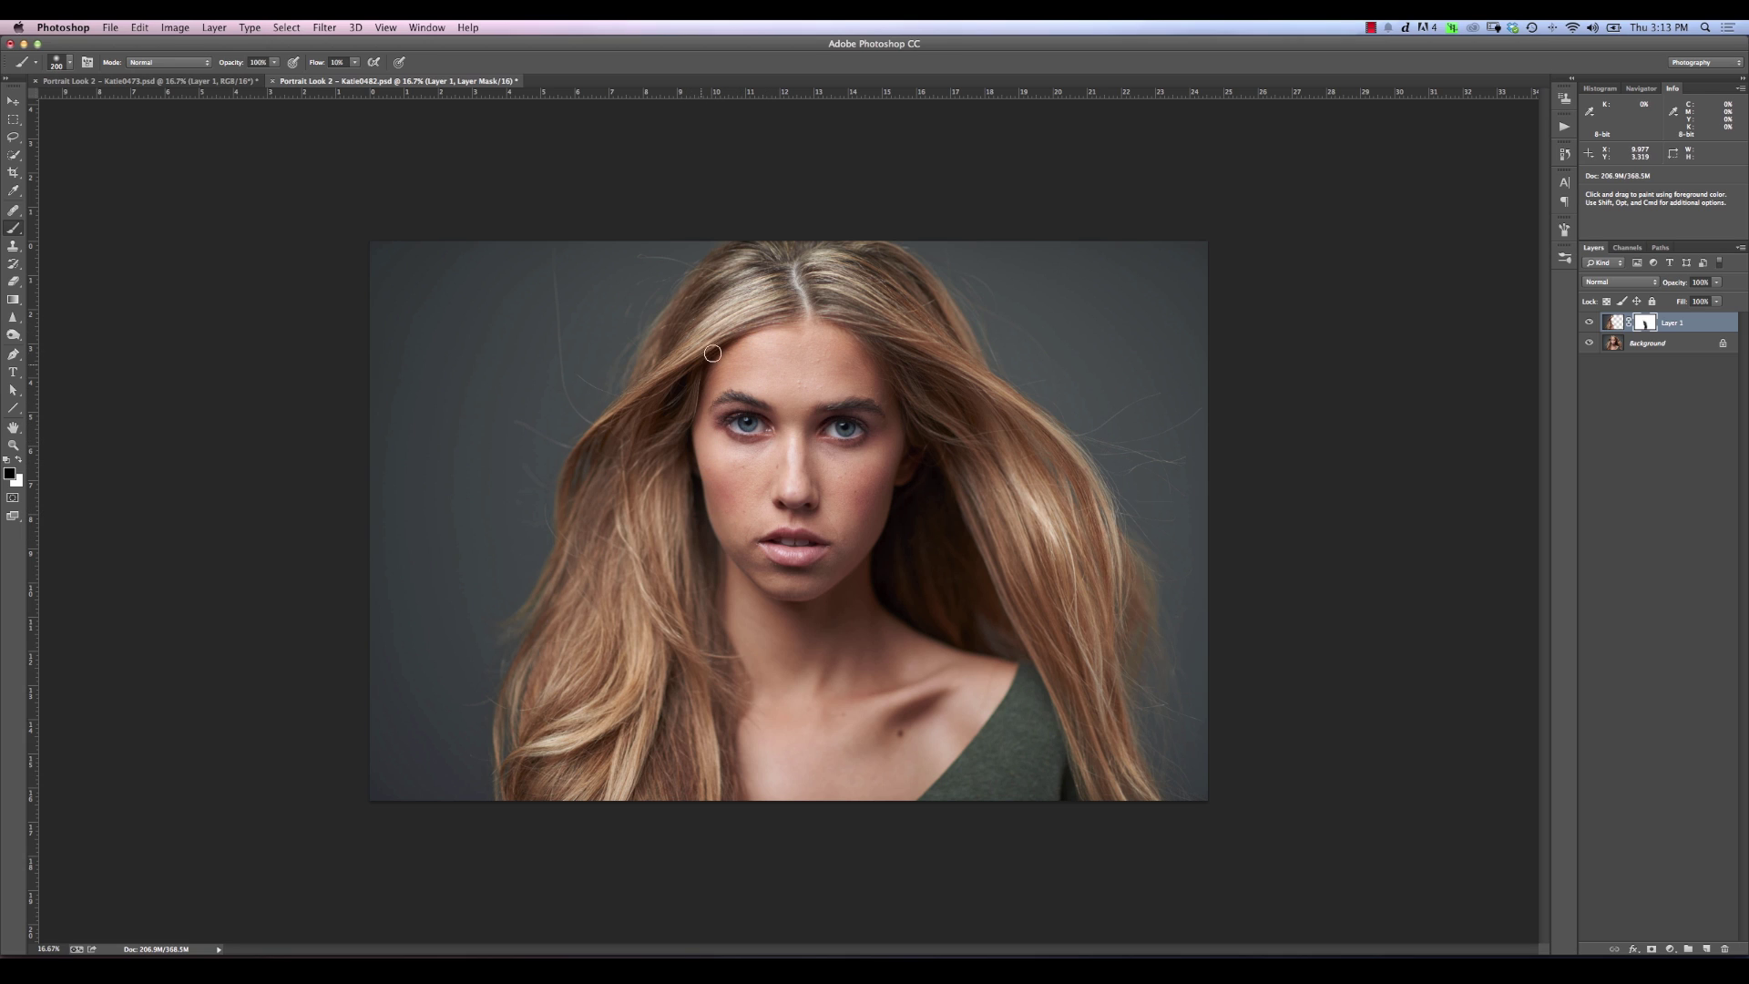
key("bracketright")
key("bracketright")
Step: Toggle Layer 1's visibility to compare the hair with and without it, leaving it shown
left_click(1588, 323)
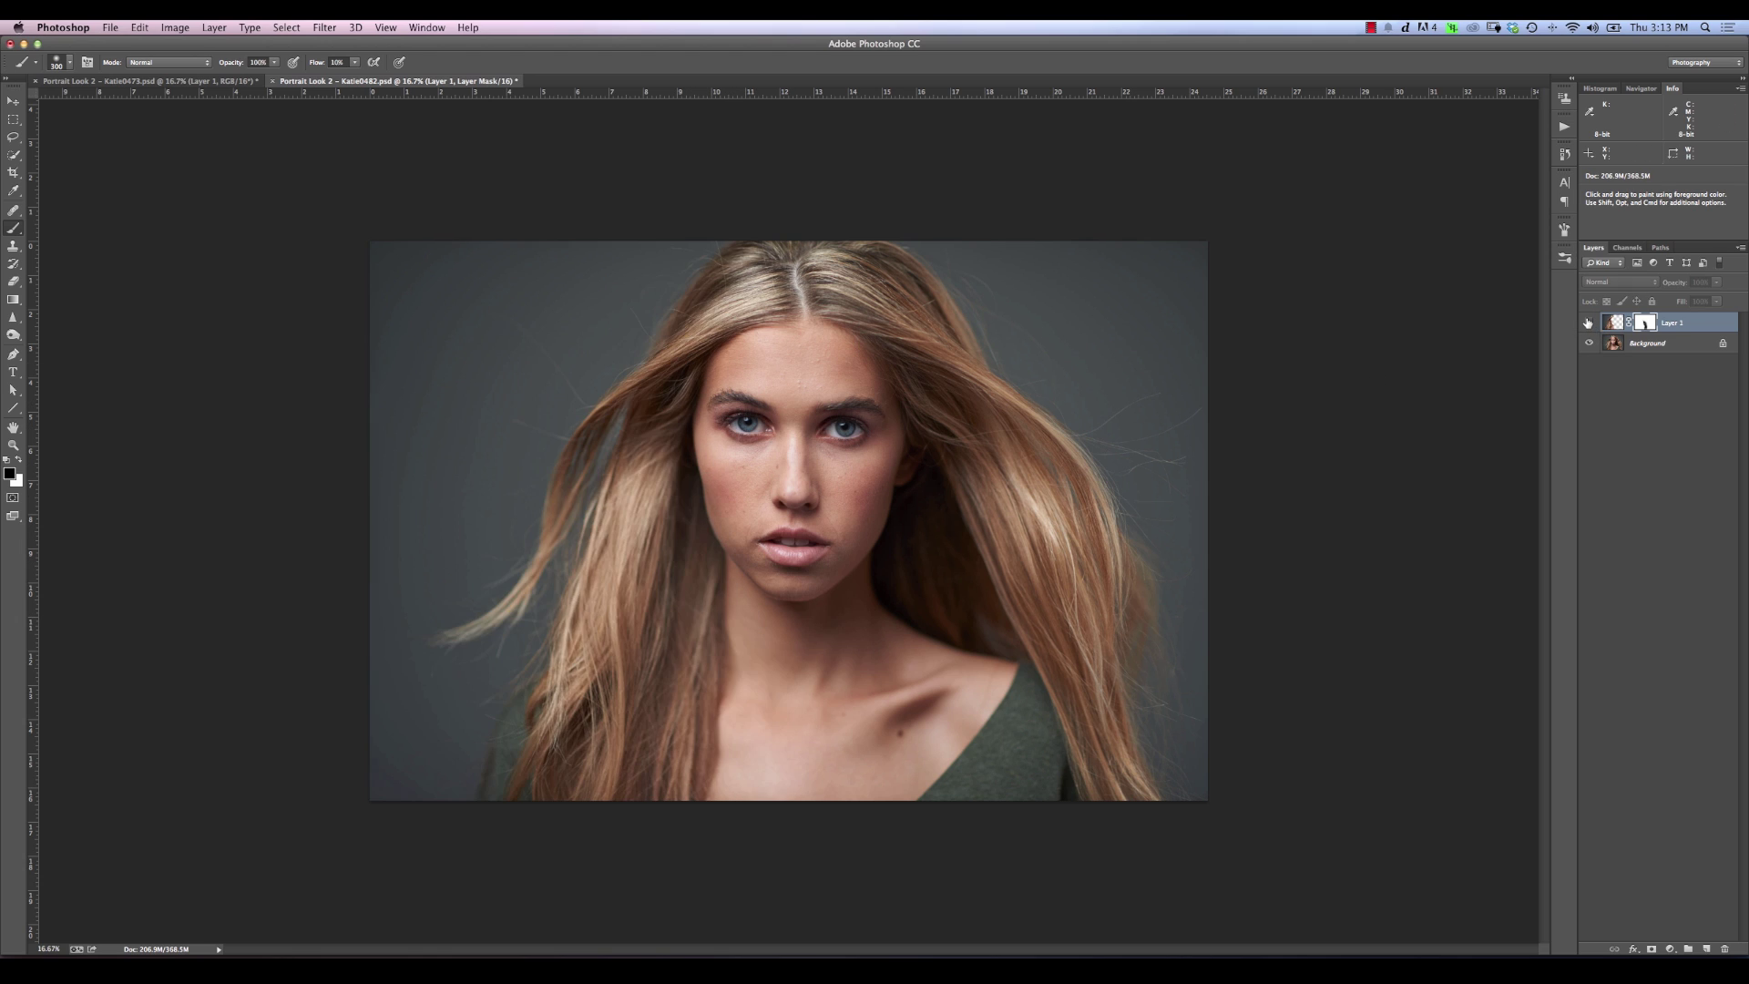
left_click(1588, 323)
left_click(1588, 323)
left_click(1585, 322)
left_click(1585, 322)
left_click_drag(1579, 320, 1575, 316)
left_click(1588, 322)
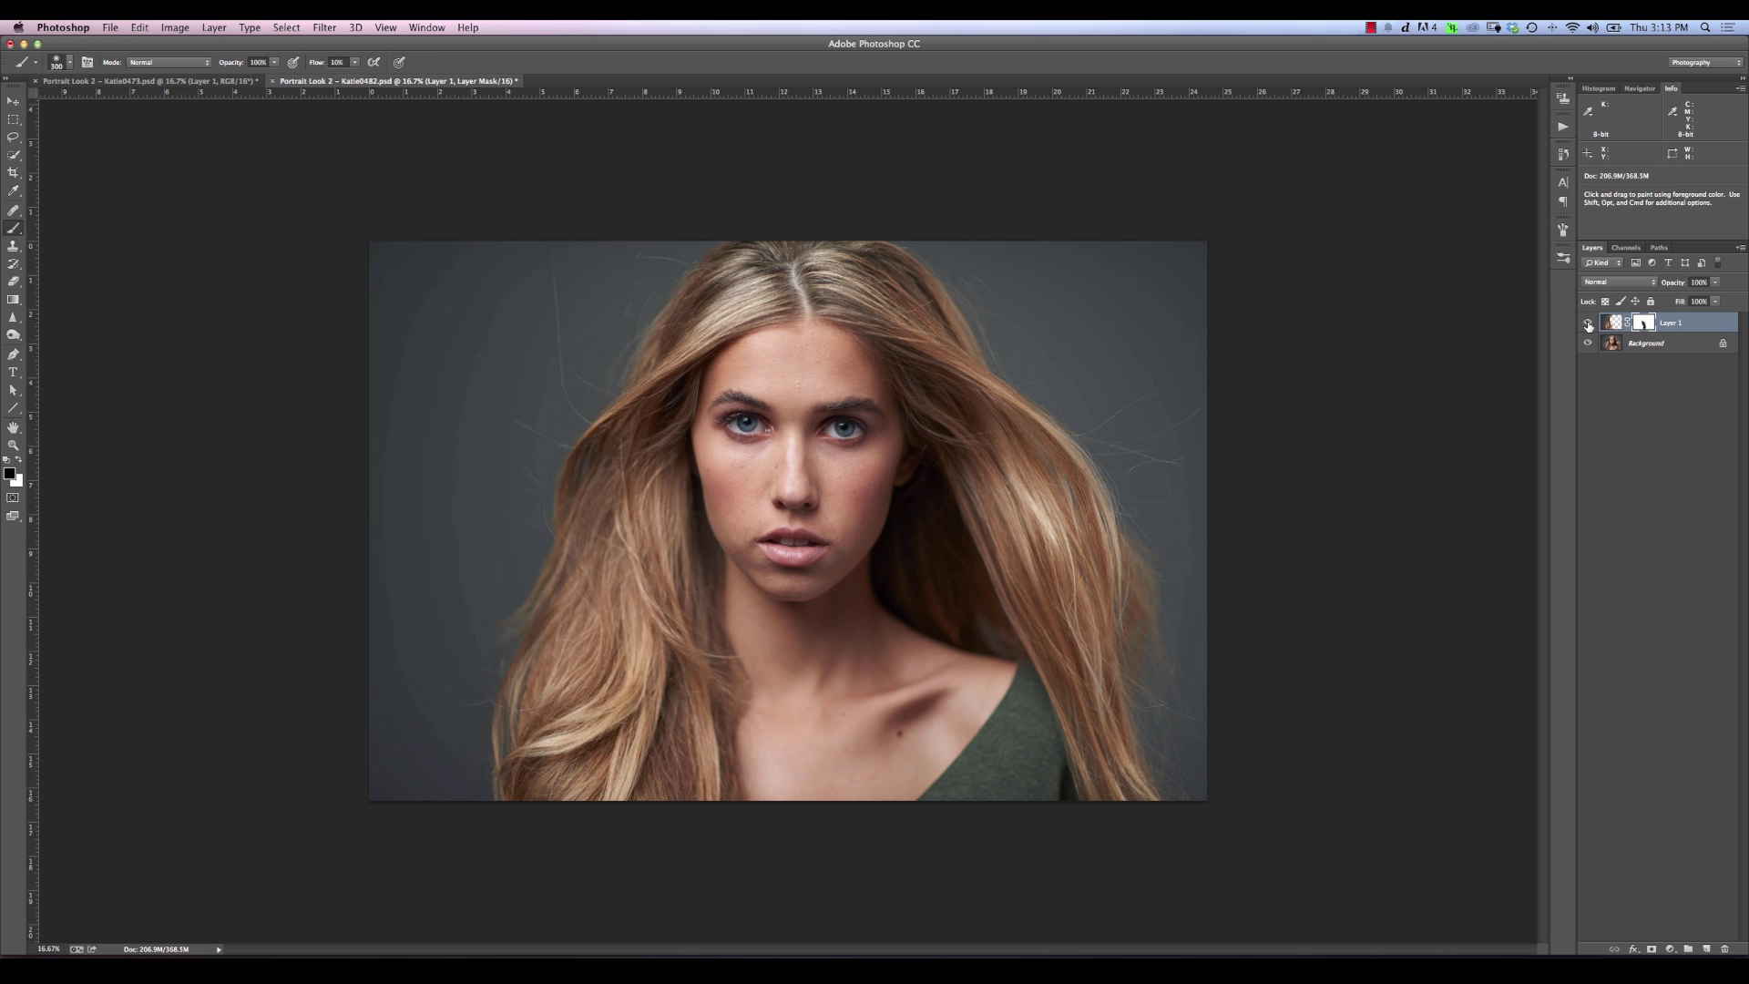
left_click(1586, 323)
left_click(1585, 325)
Step: Dab the mask over the forehead with a 300 px brush and open the Brush Preset picker
key("bracketright")
key("bracketleft")
key("bracketleft")
key("bracketleft")
key("bracketleft")
left_click(737, 377)
key("bracketright")
left_click(70, 62)
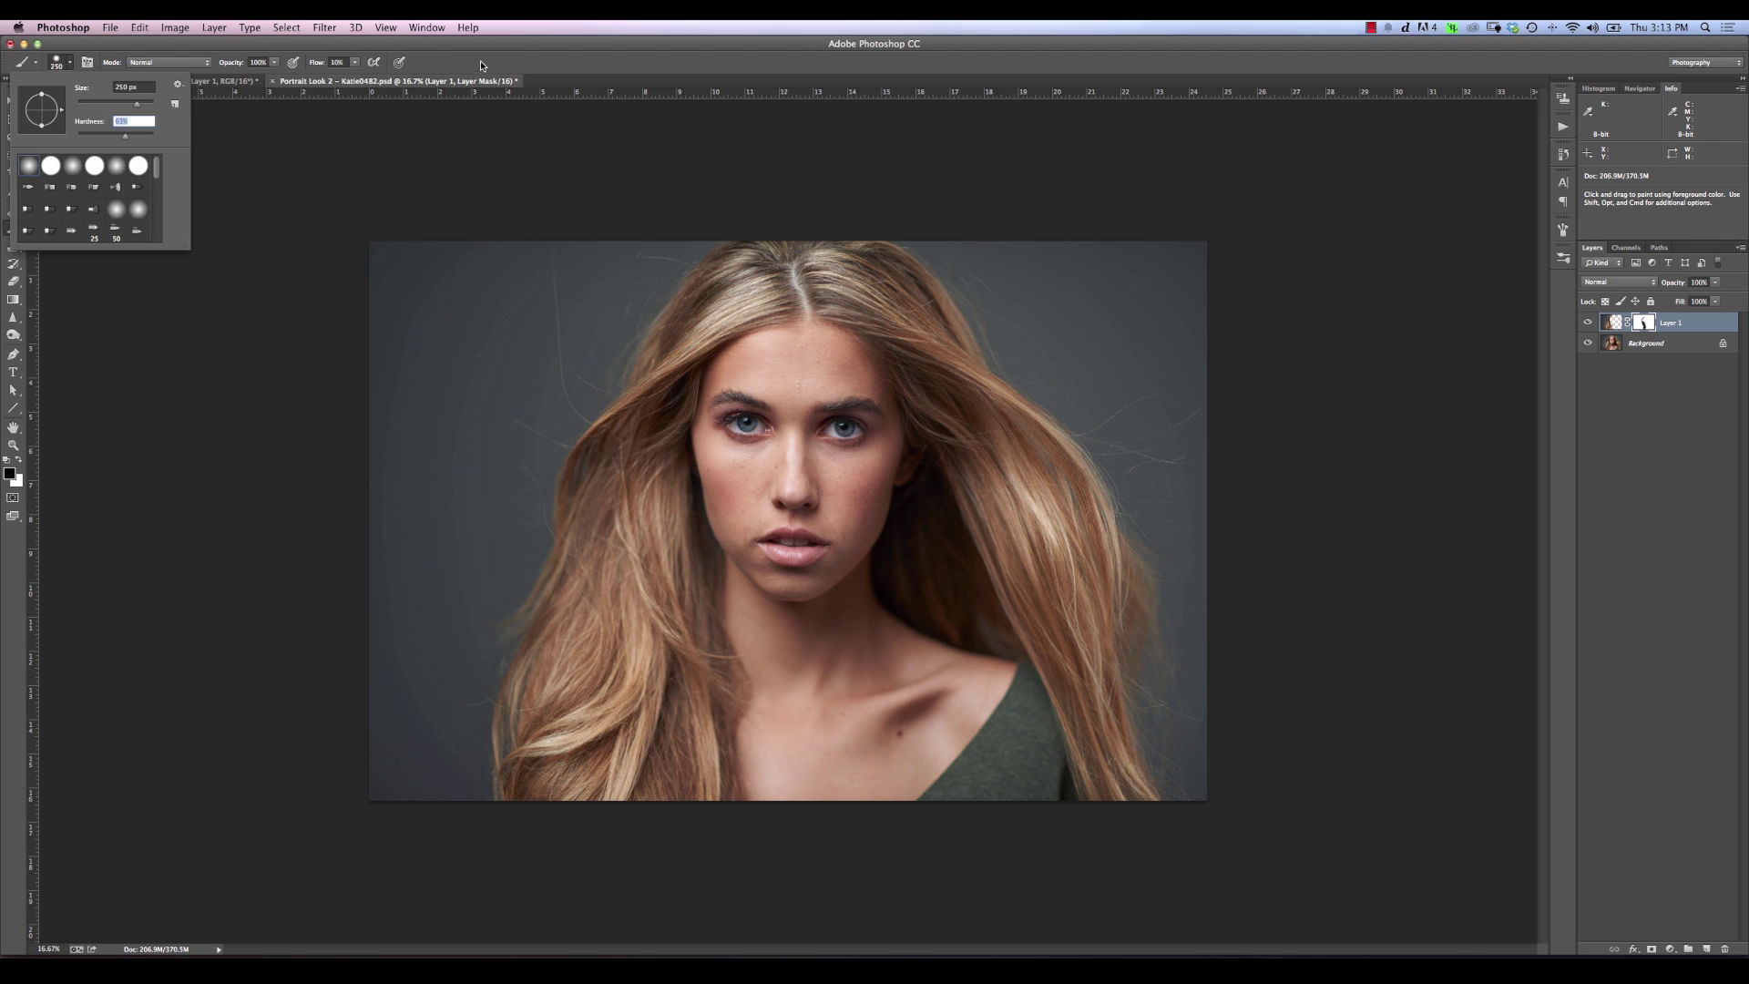
Step: Close the brush settings and set the brush size to 125
key("Return")
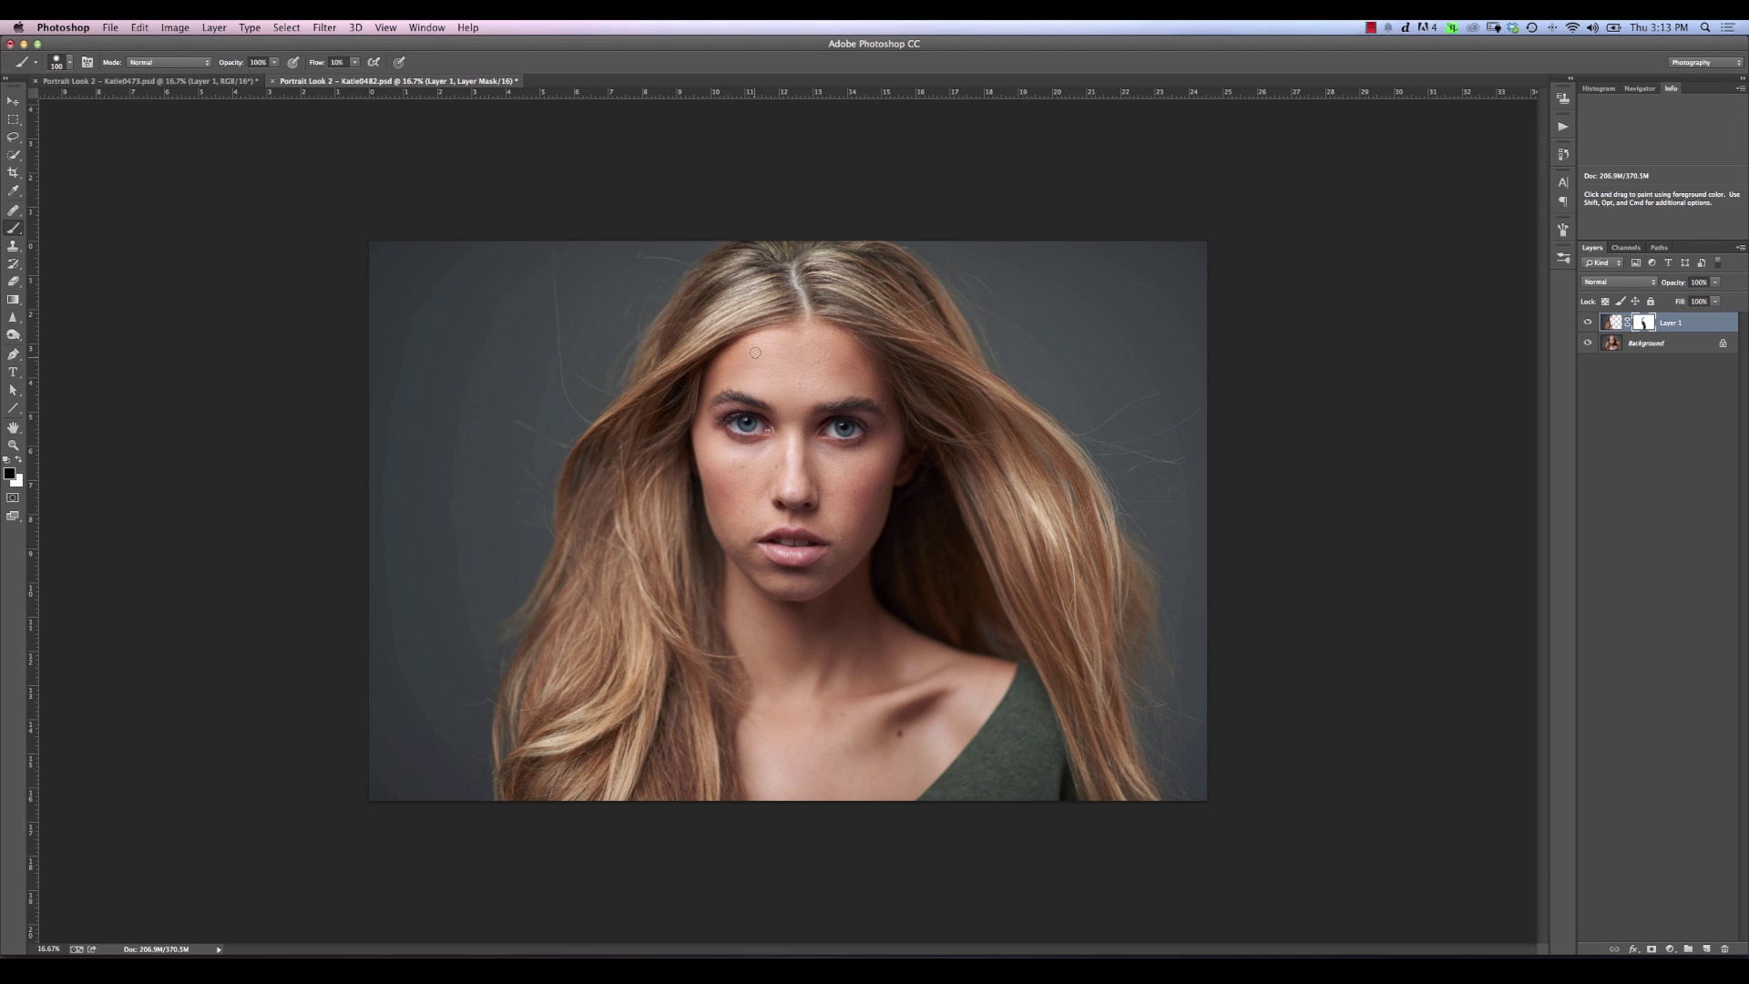
key("bracketright")
key("bracketright")
key("bracketright")
Step: Compare the hair with Layer 1 toggled, then paint black along the parting to the forehead
left_click(1587, 322)
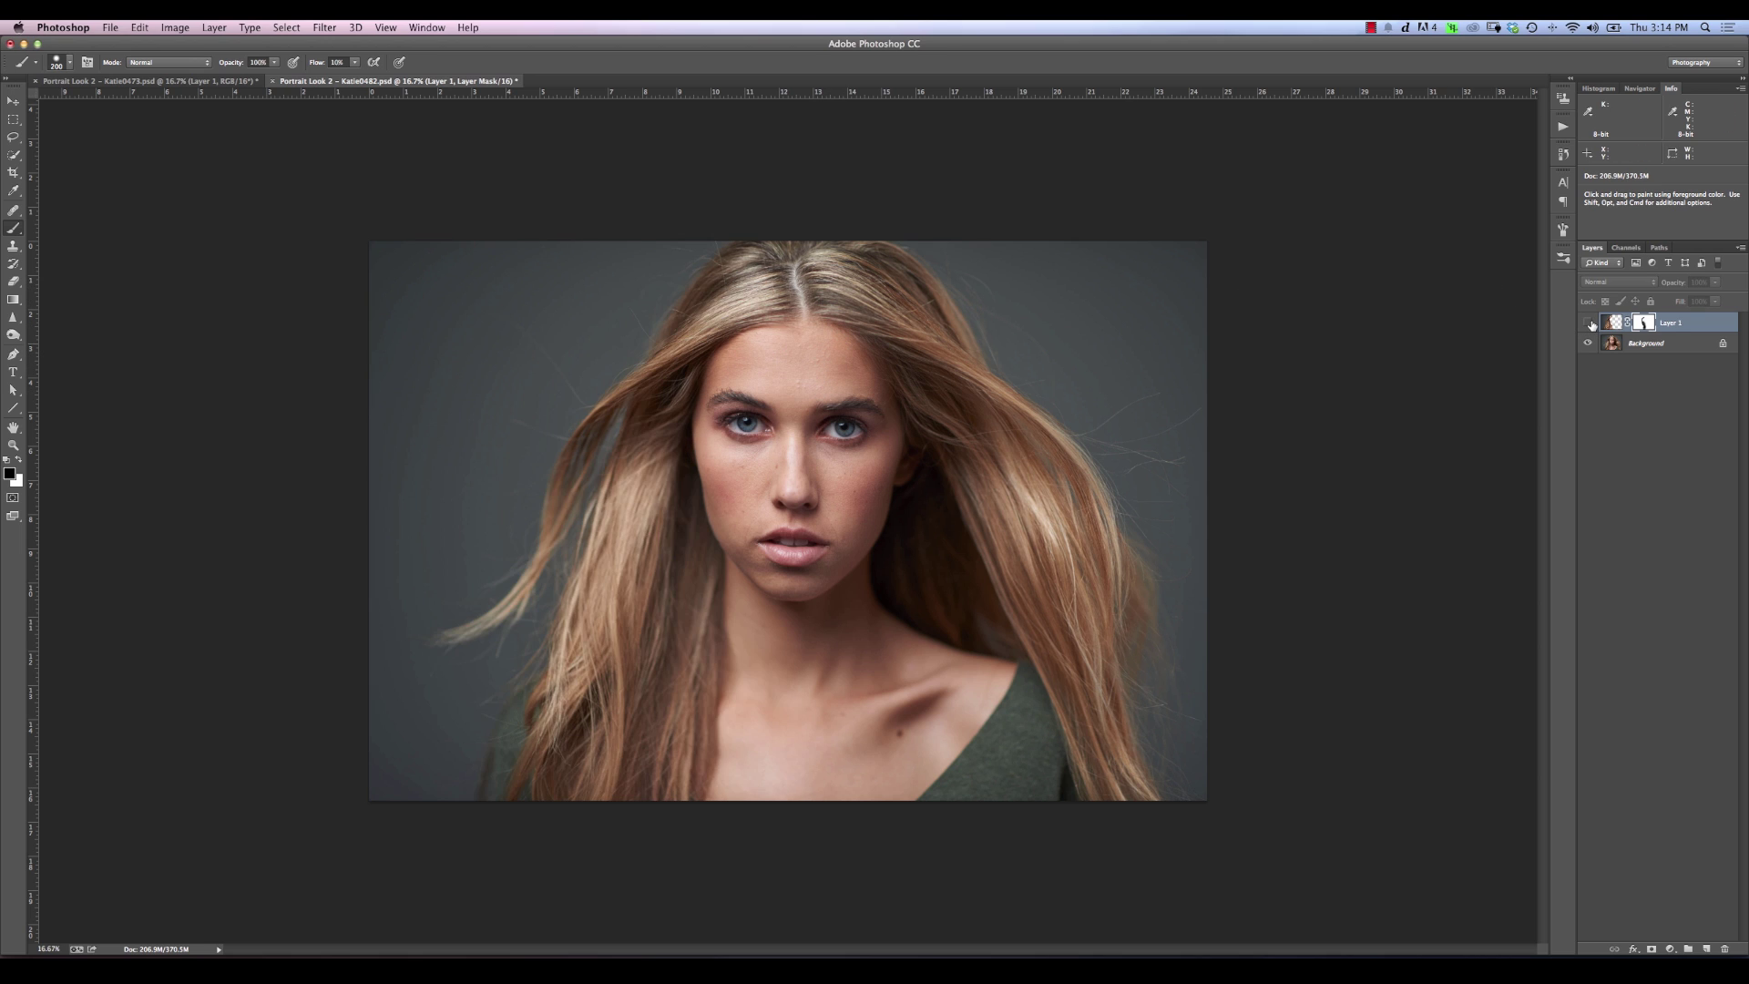
left_click(1587, 323)
left_click(1587, 323)
left_click(1587, 323)
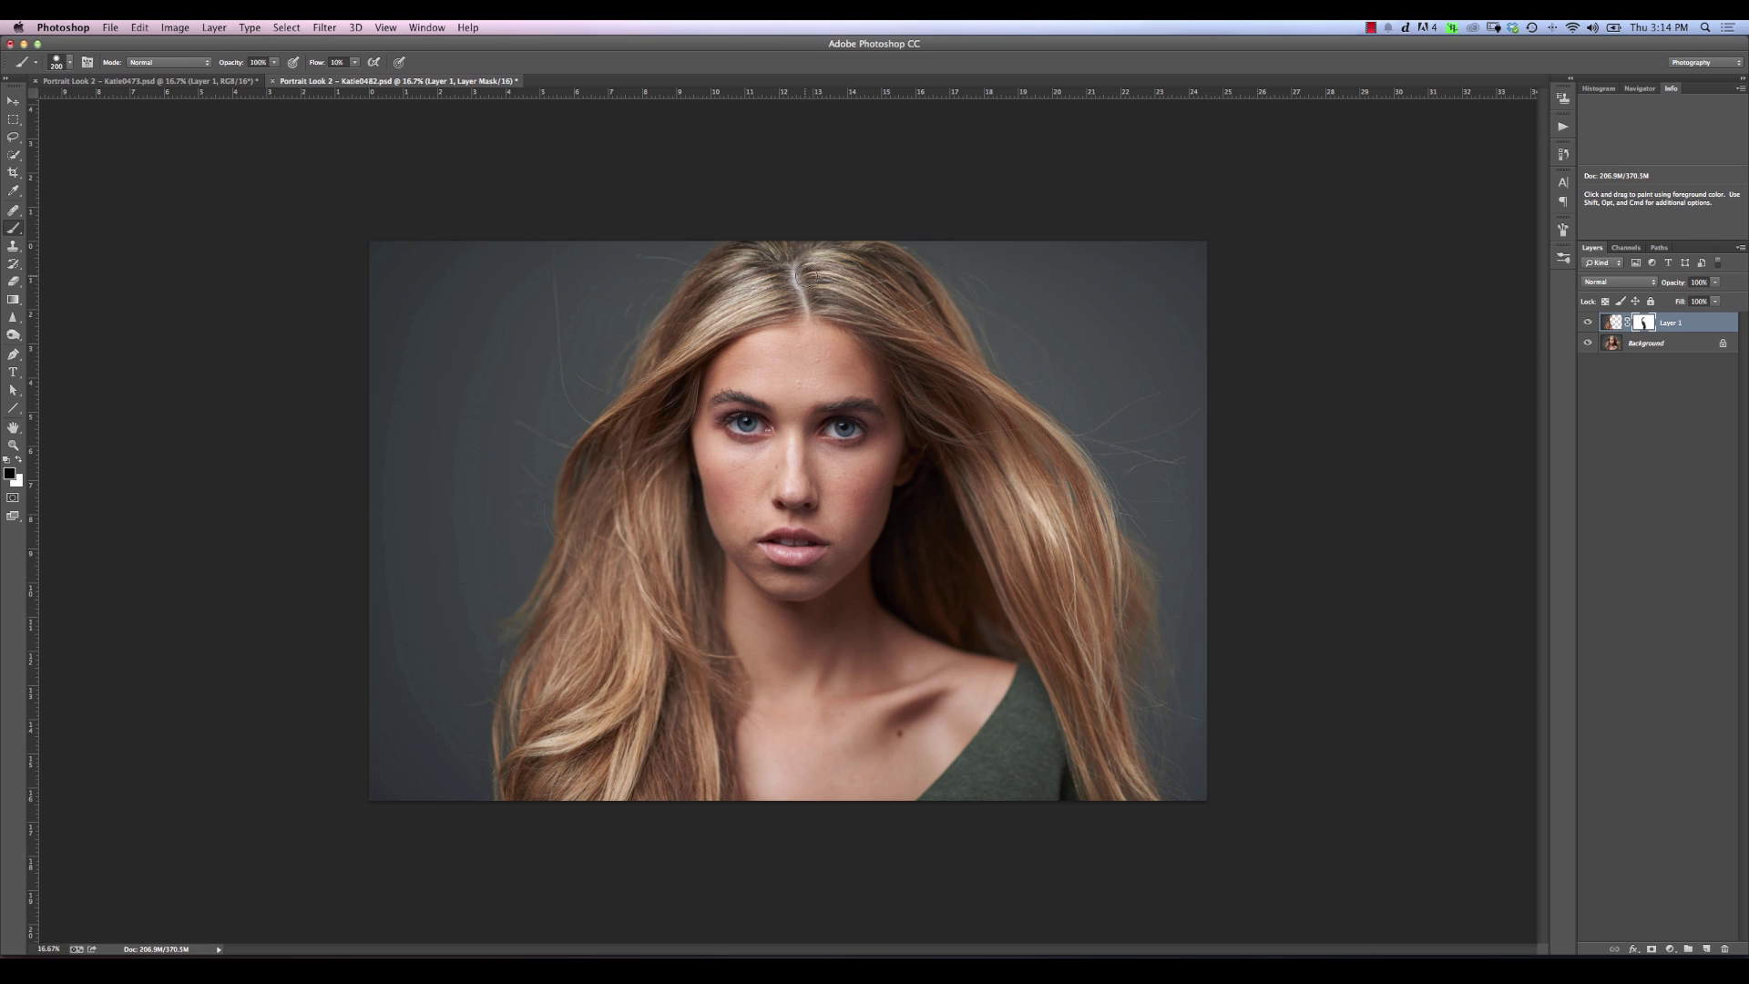
mouse_move(813, 314)
left_mouse_down()
mouse_move(801, 340)
mouse_move(817, 290)
left_mouse_up()
left_click_drag(893, 309, 806, 345)
Step: Compare the left-side hair with Layer 1 on and off, and inspect its mask alone
left_click(1587, 324)
left_click(1587, 325)
left_click(1587, 324)
left_click(1587, 324)
left_click(1584, 325)
left_click(1585, 325)
left_click(1584, 325)
left_click(1584, 326)
left_click(1642, 323, "alt")
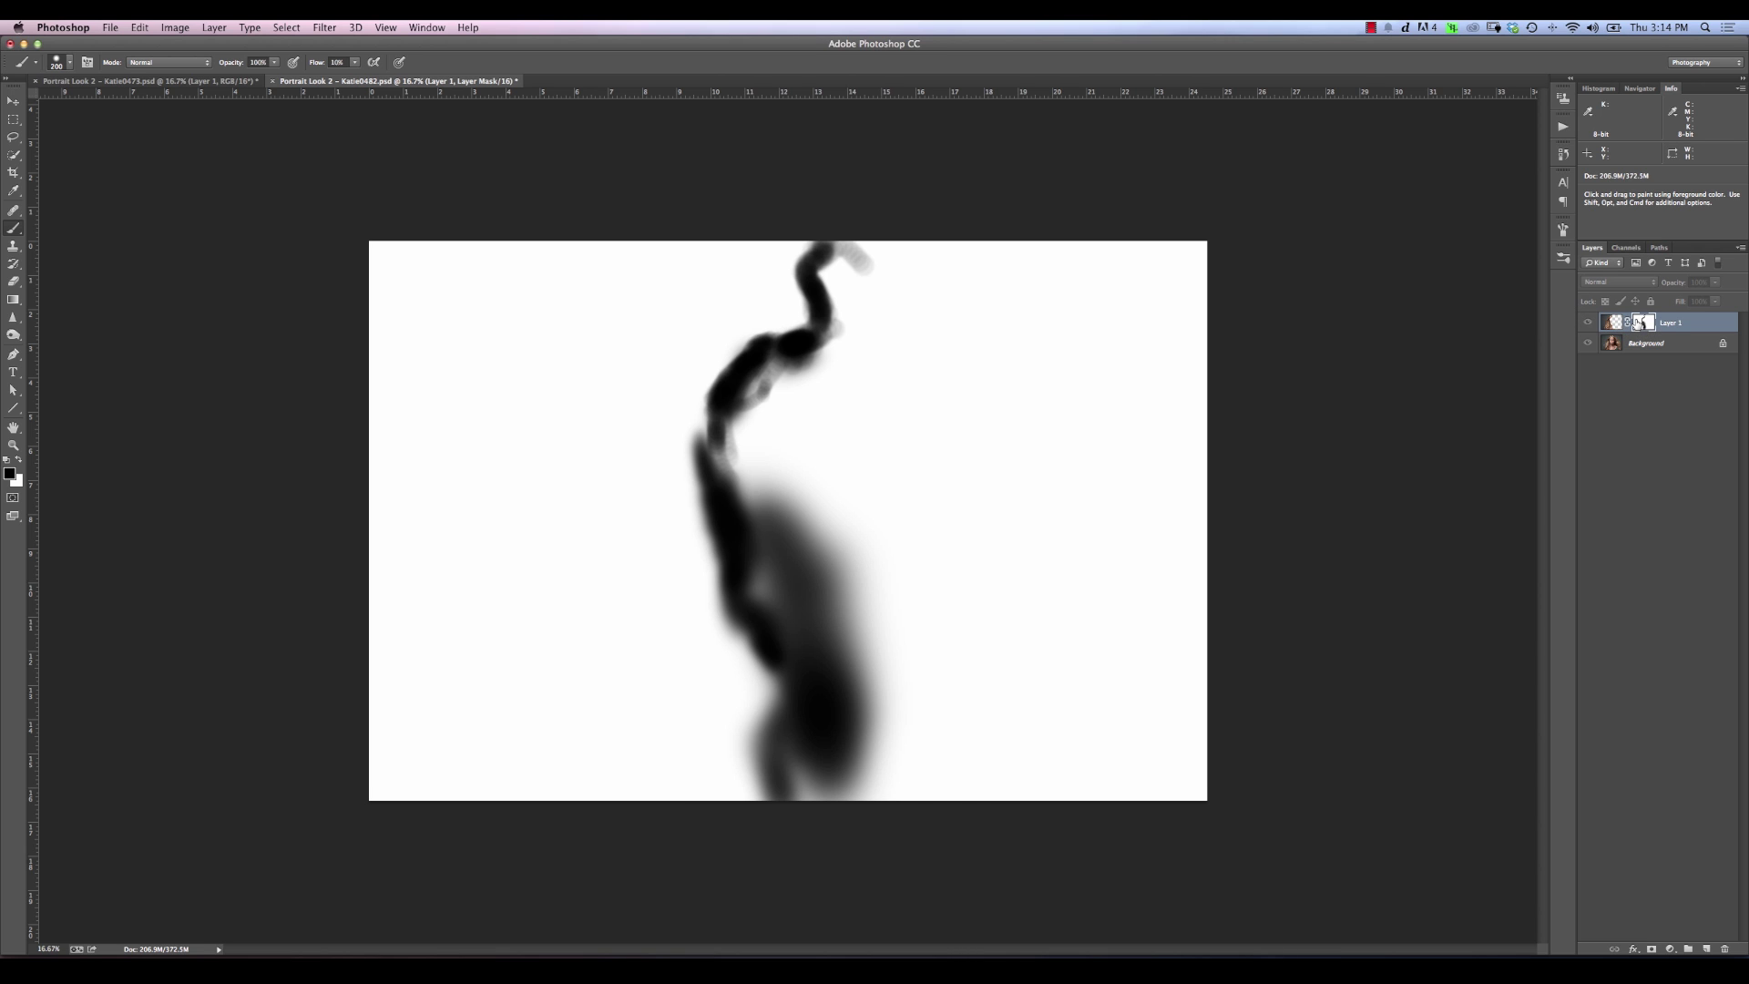
left_click(1636, 324, "alt")
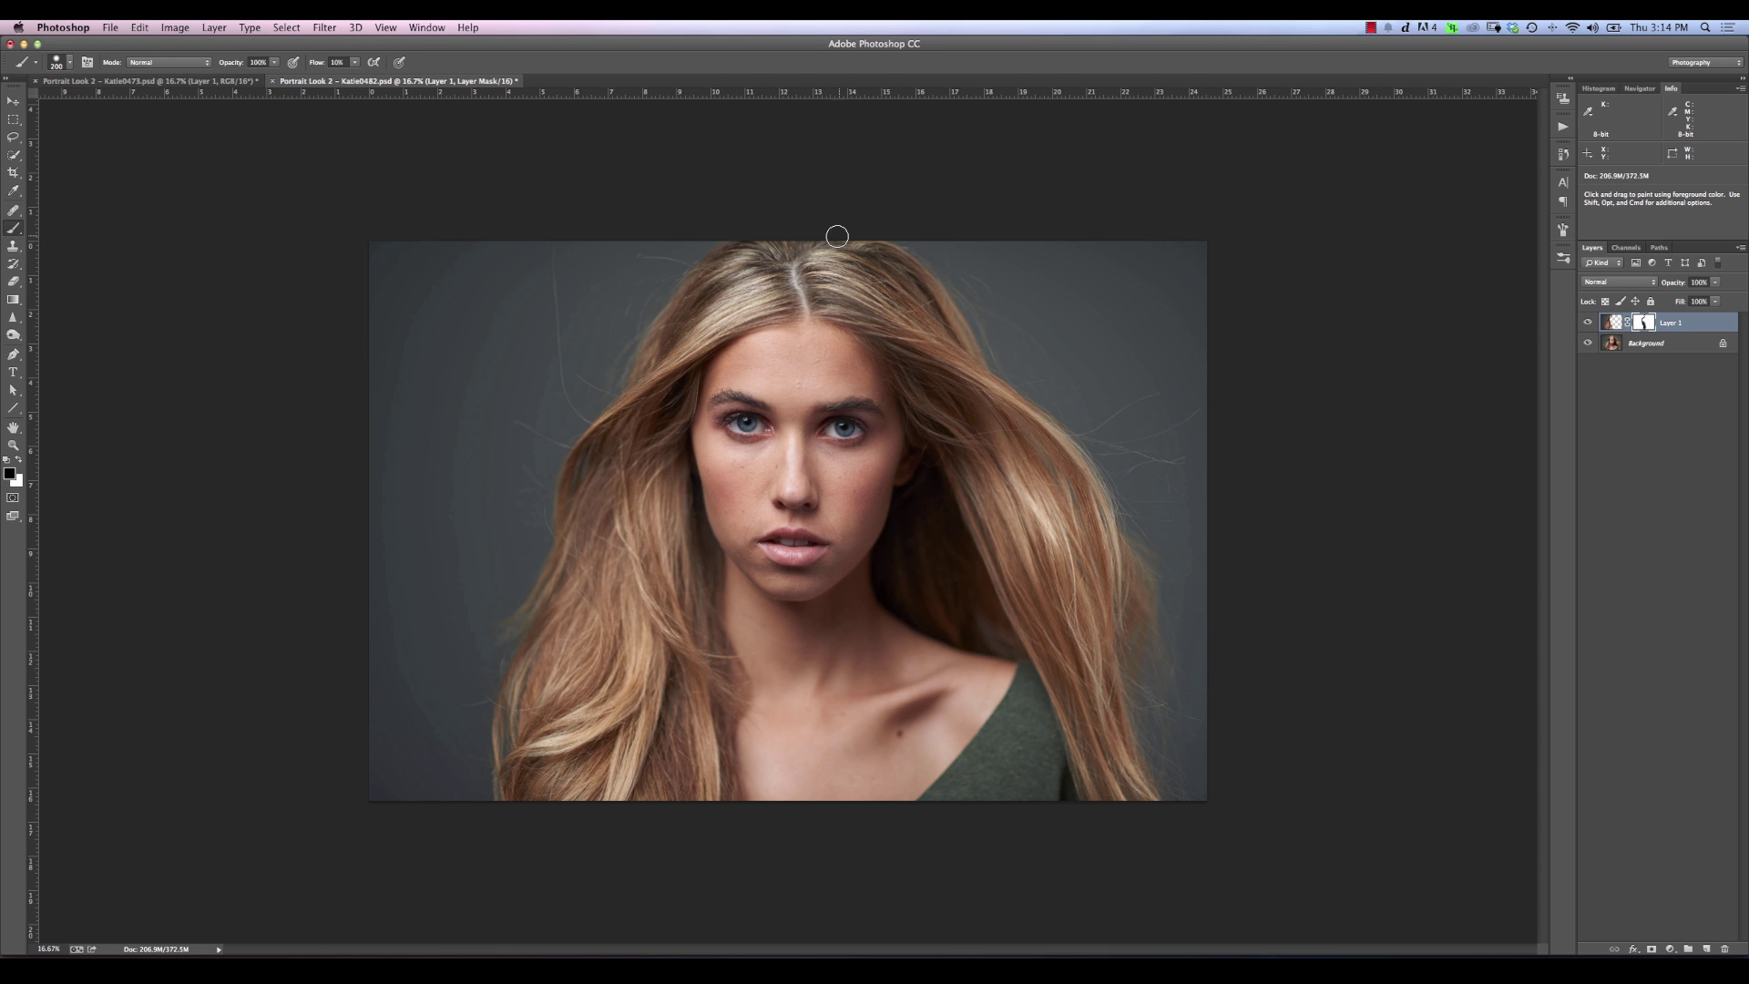
Step: At 30% flow and brush size 400, mask Layer 1 from the neck up to the left cheek
key("bracketright")
key("bracketright")
key("bracketright")
key("shift+3")
left_click_drag(772, 633, 728, 497)
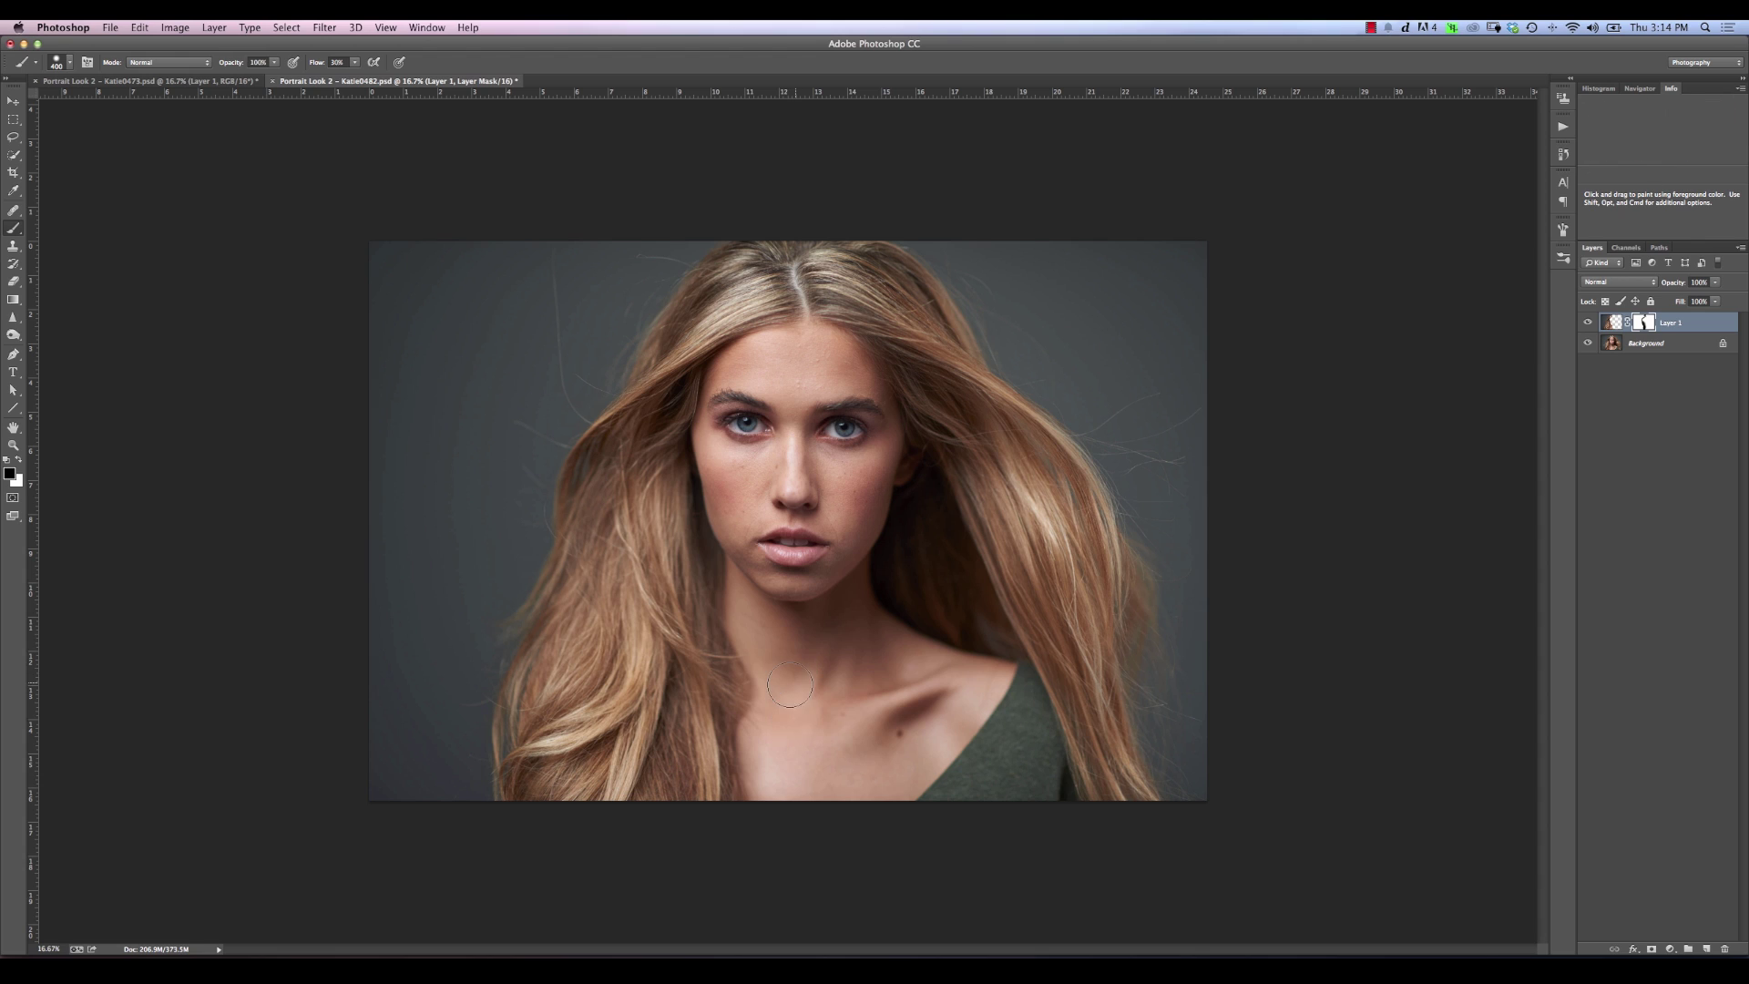
key("bracketleft")
key("bracketleft")
key("bracketleft")
key("bracketleft")
key("bracketright")
key("bracketright")
key("bracketright")
key("bracketright")
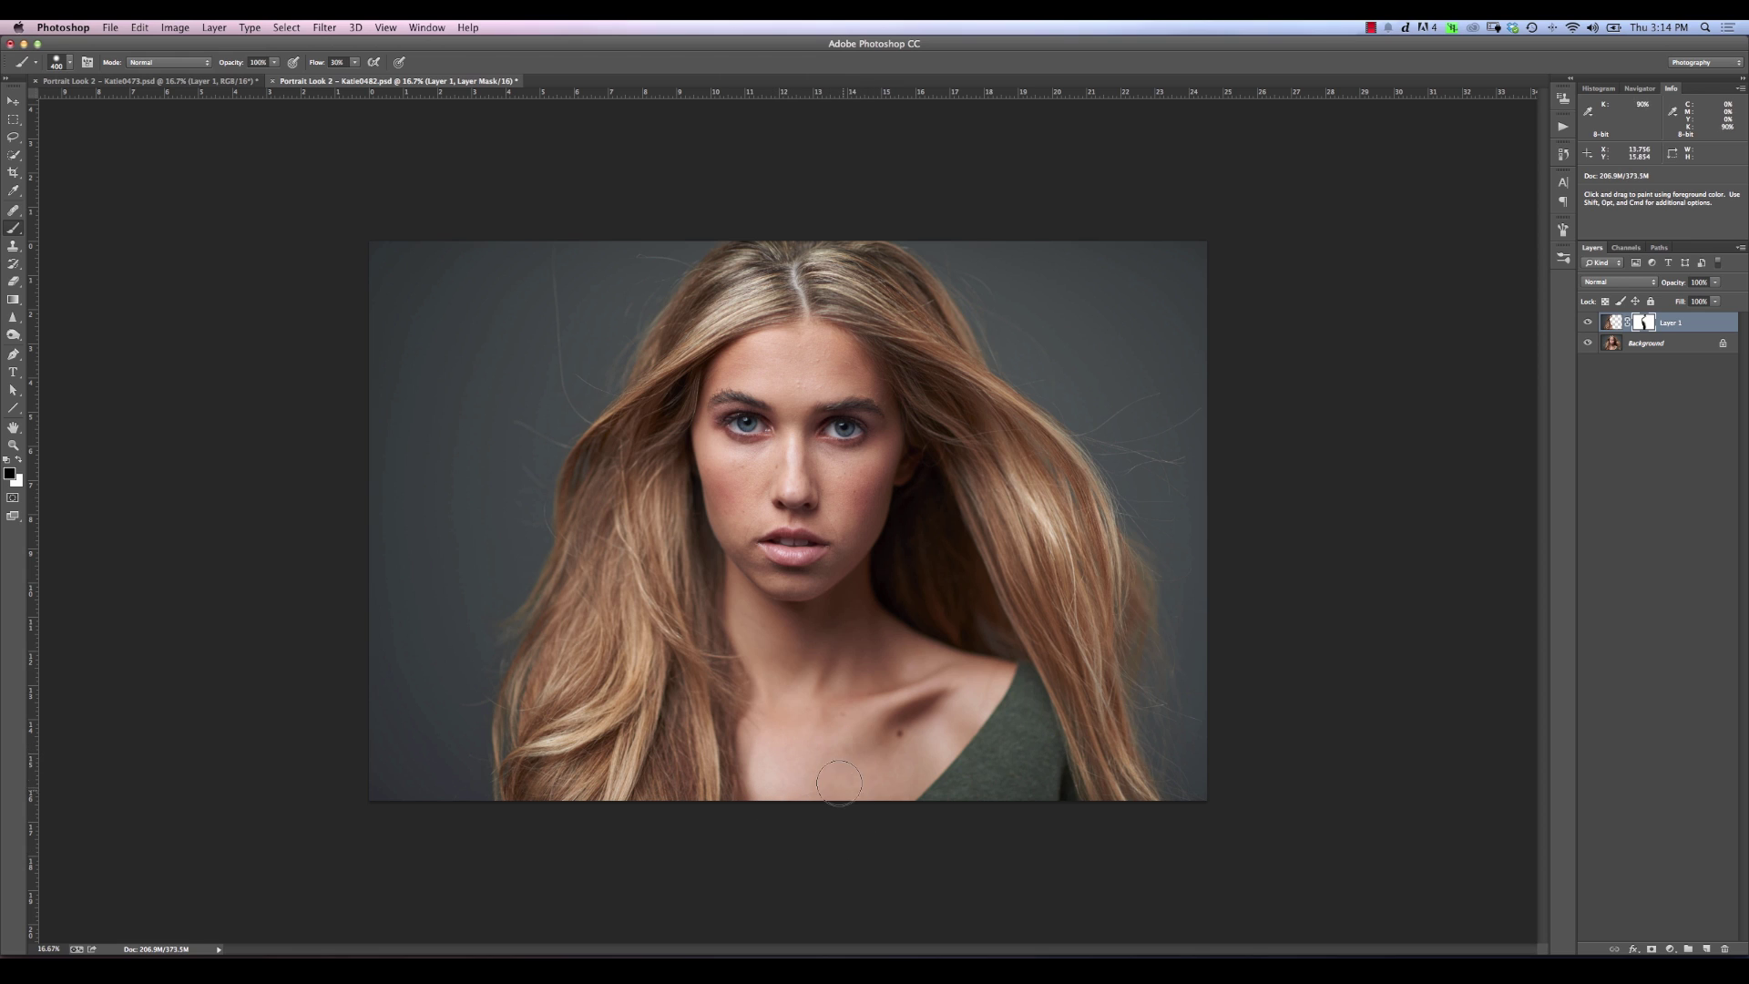
key("super+z")
Step: Set the brush size in the Brush Preset picker and switch to painting white at size 300
left_click(69, 62)
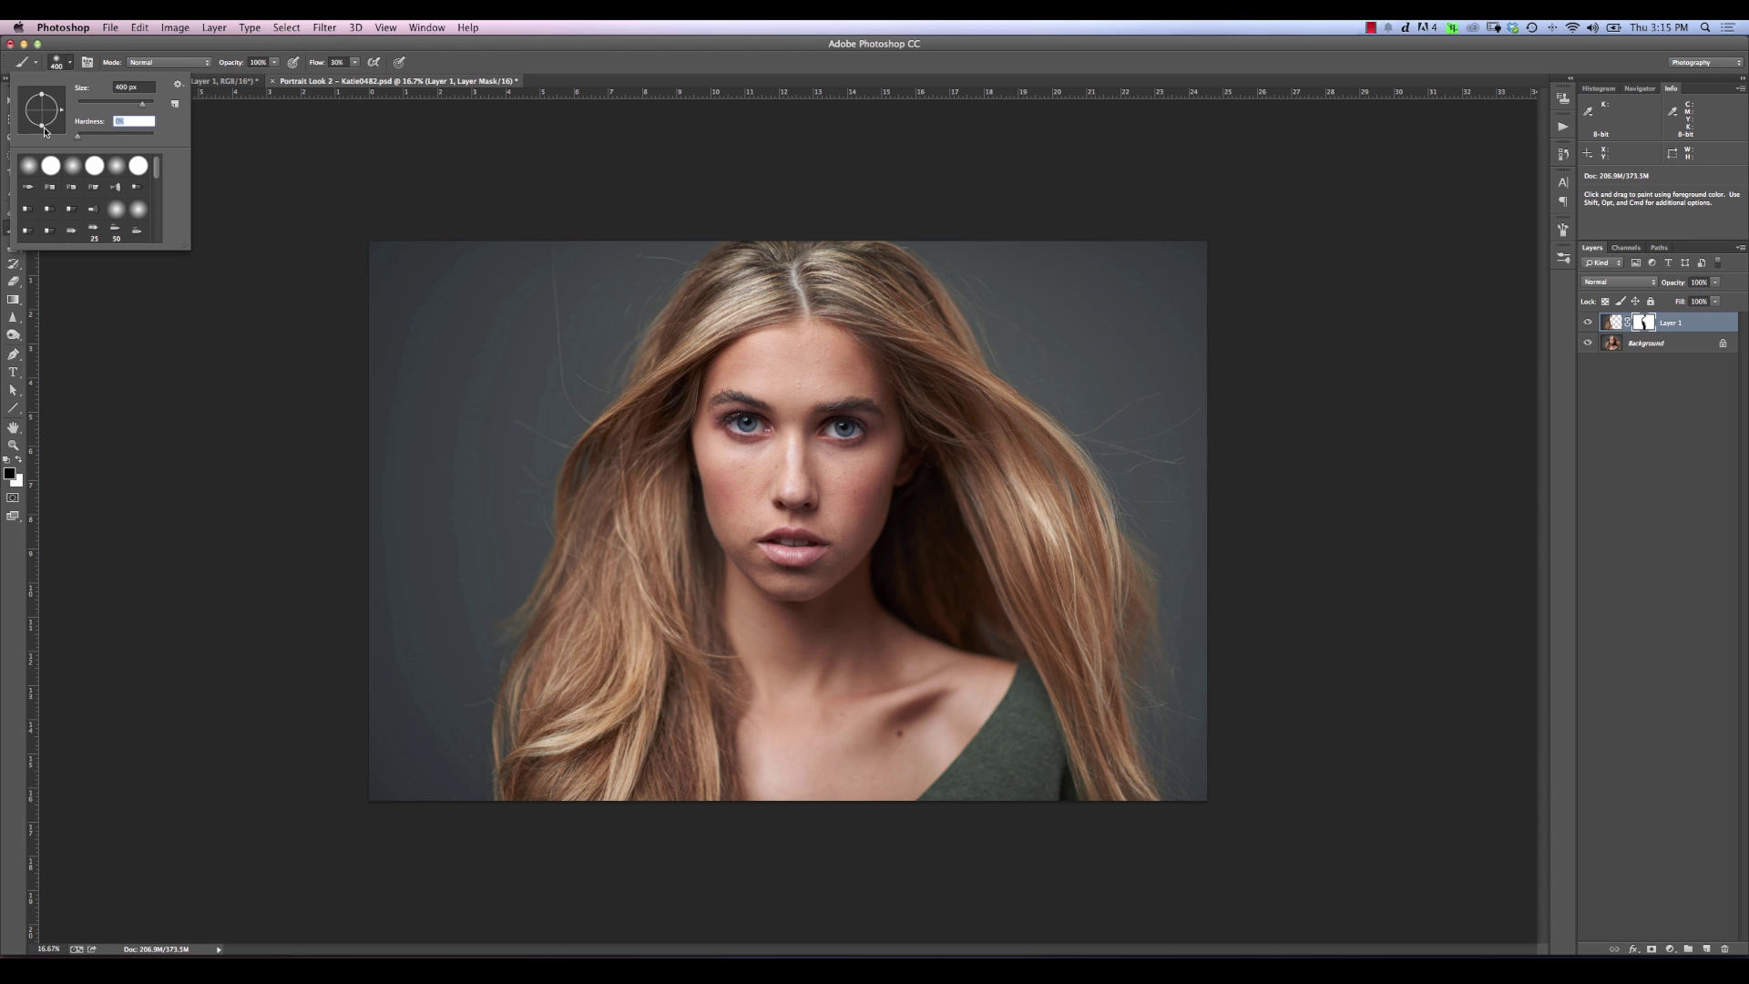
key("Return")
key("bracketright")
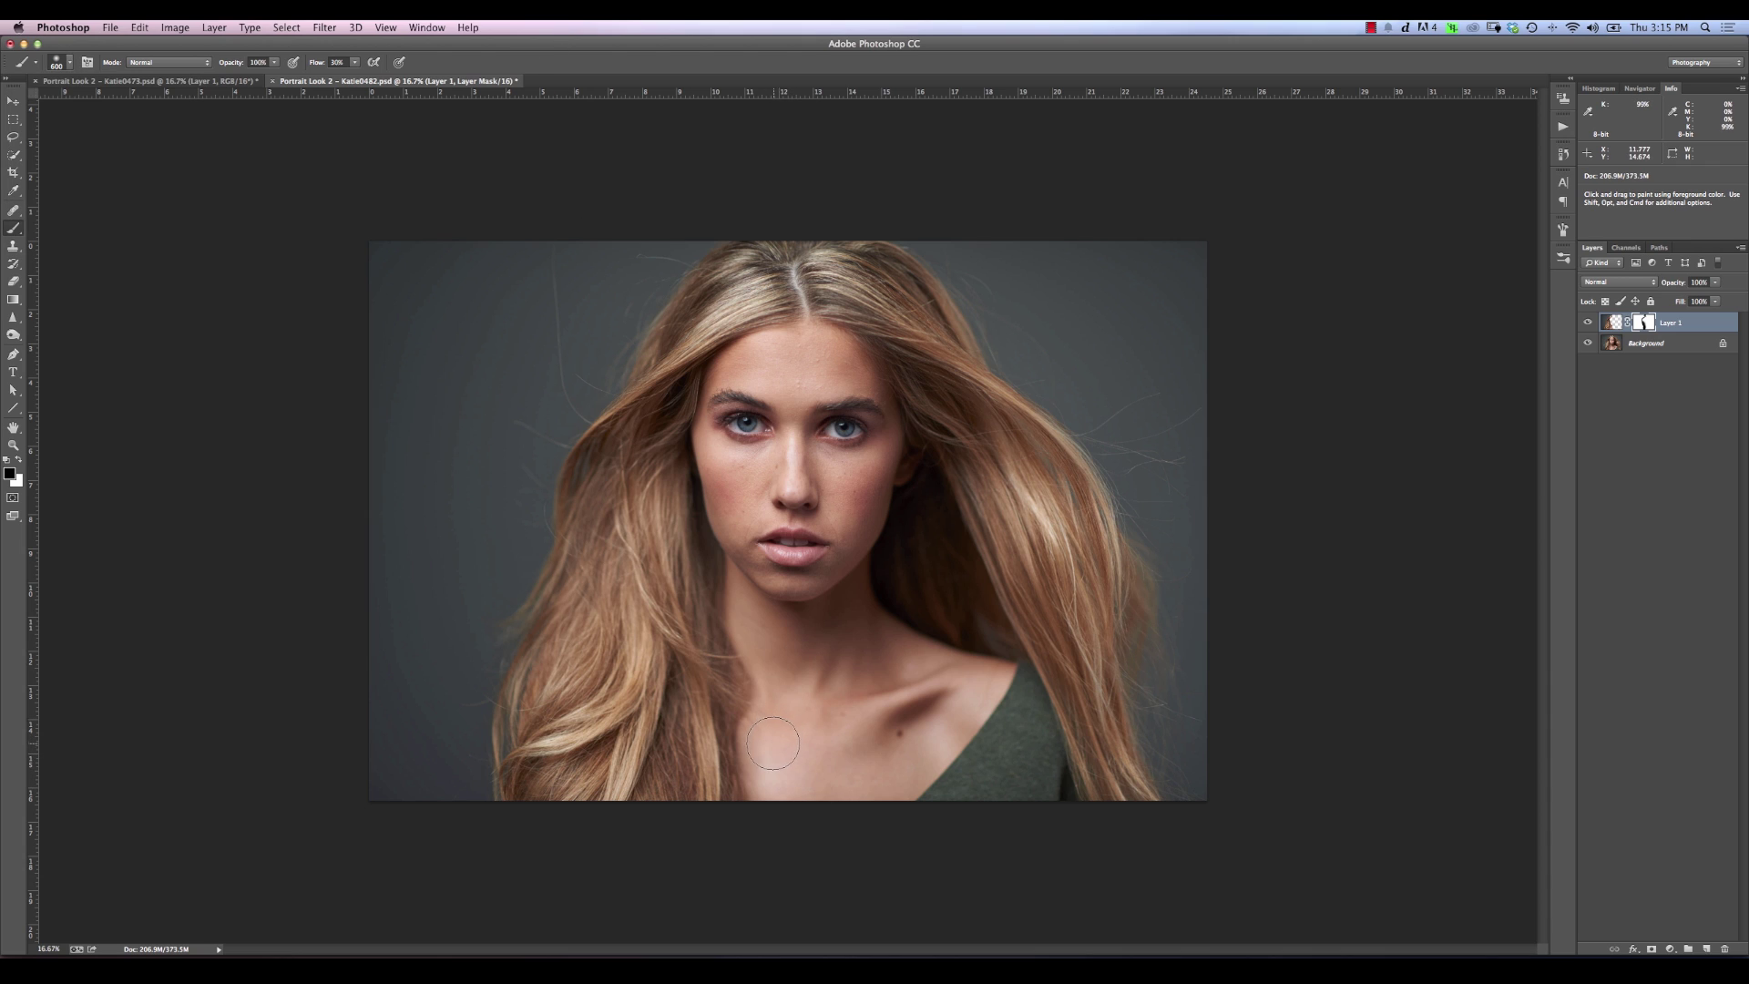
key("x")
key("bracketleft")
key("bracketleft")
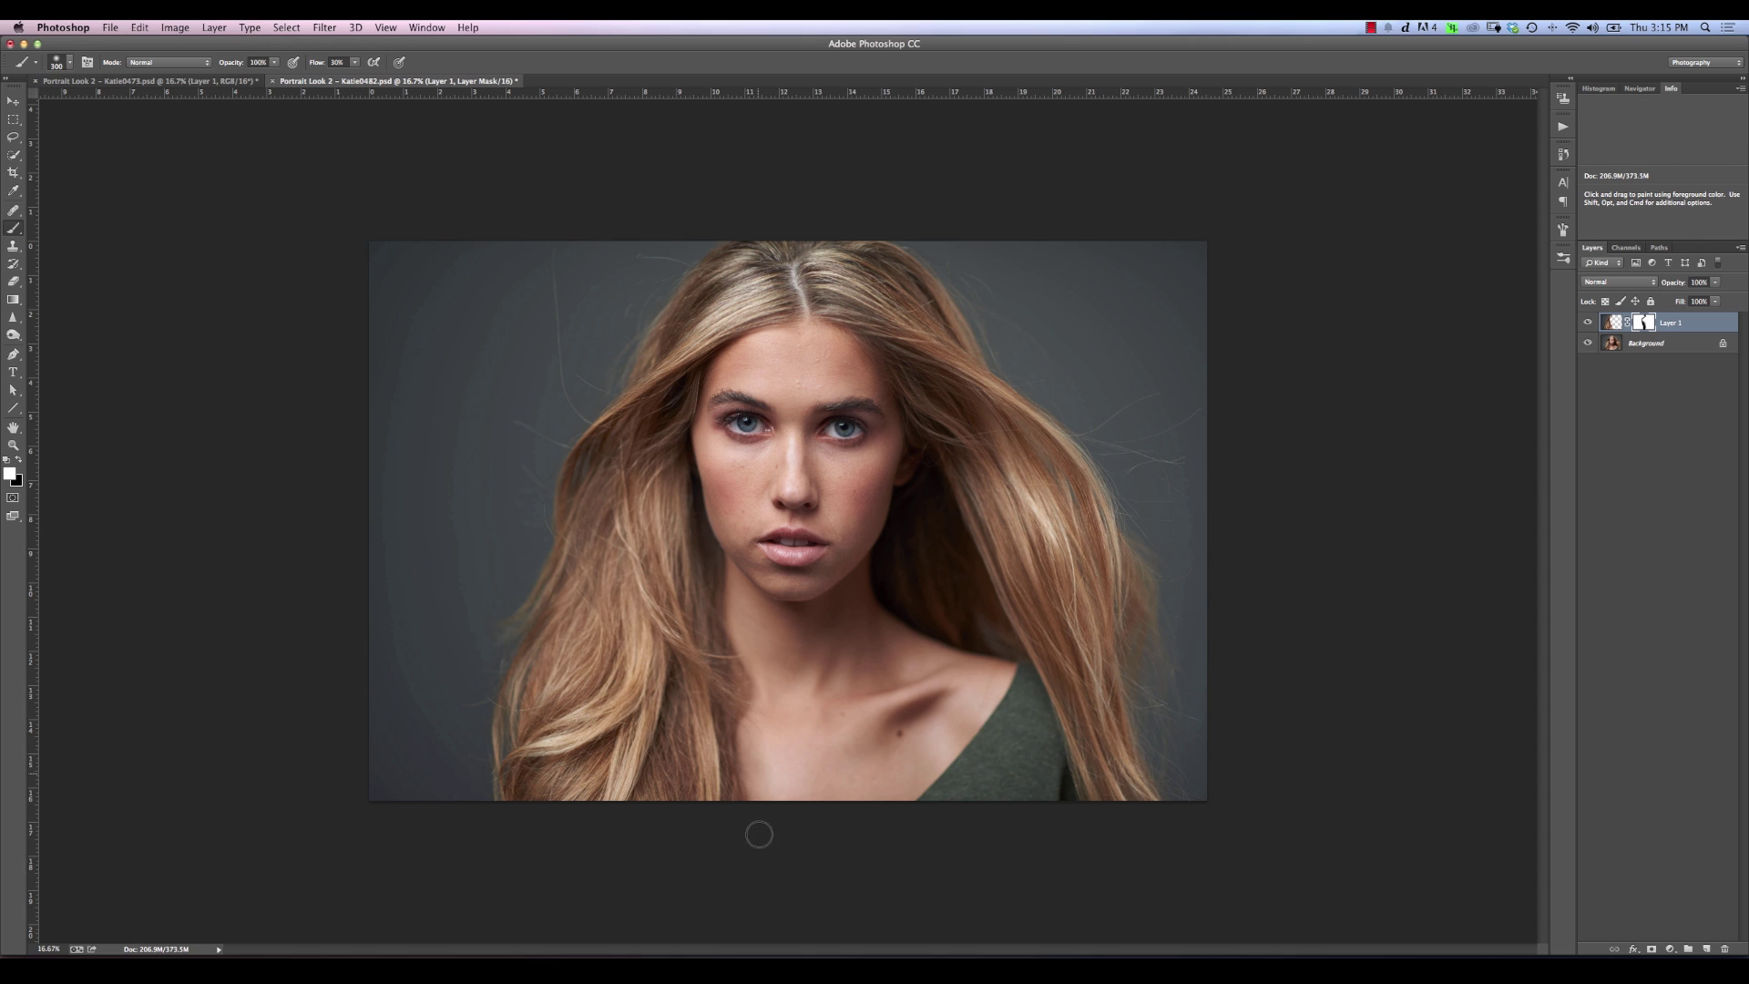
Step: Lightly mask the upper chest in black at 10% flow, size 500, and compare with Layer 1 toggled
key("shift+1")
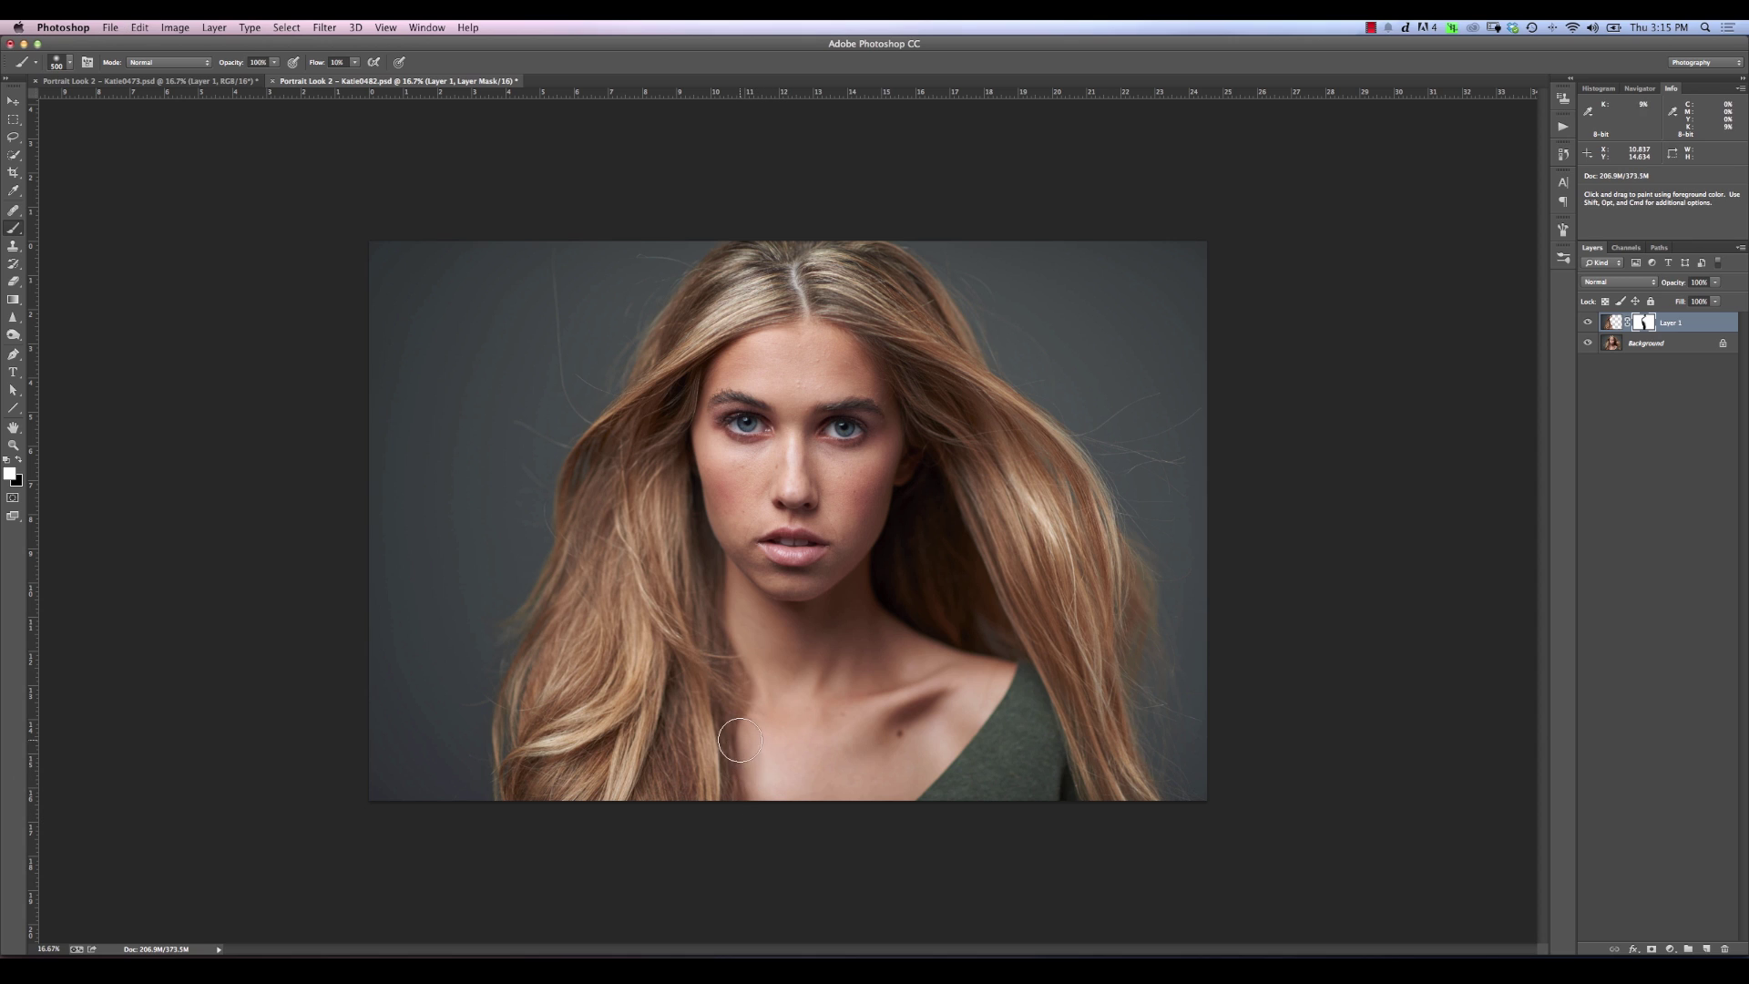
key("bracketright")
key("bracketright")
key("x")
mouse_move(780, 742)
left_mouse_down()
mouse_move(770, 755)
mouse_move(828, 813)
mouse_move(774, 760)
mouse_move(834, 786)
mouse_move(856, 674)
mouse_move(775, 696)
mouse_move(726, 677)
left_mouse_up()
left_click(1587, 323)
left_click(1587, 322)
left_click(1586, 323)
left_click(1587, 322)
Step: Paint white to restore Layer 1 along the neck and hair edge, then compare the stray hairs
key("x")
mouse_move(713, 674)
left_mouse_down()
mouse_move(707, 711)
mouse_move(731, 680)
mouse_move(726, 719)
mouse_move(745, 694)
mouse_move(716, 697)
mouse_move(736, 667)
mouse_move(722, 645)
mouse_move(731, 678)
mouse_move(703, 685)
mouse_move(739, 653)
mouse_move(704, 685)
mouse_move(721, 648)
mouse_move(711, 666)
mouse_move(699, 594)
mouse_move(715, 670)
mouse_move(718, 597)
left_mouse_up()
left_click_drag(720, 667, 712, 626)
left_click(1588, 323)
left_click(1587, 324)
left_click(1588, 324)
left_click(1587, 324)
left_click(1587, 323)
left_click(1588, 324)
Step: Check the original stray hairs with Layer 1 hidden, ending with Layer 1 visible
left_click(1590, 323)
left_click(1589, 323)
left_click(1589, 323)
left_click(1589, 322)
left_click(1589, 322)
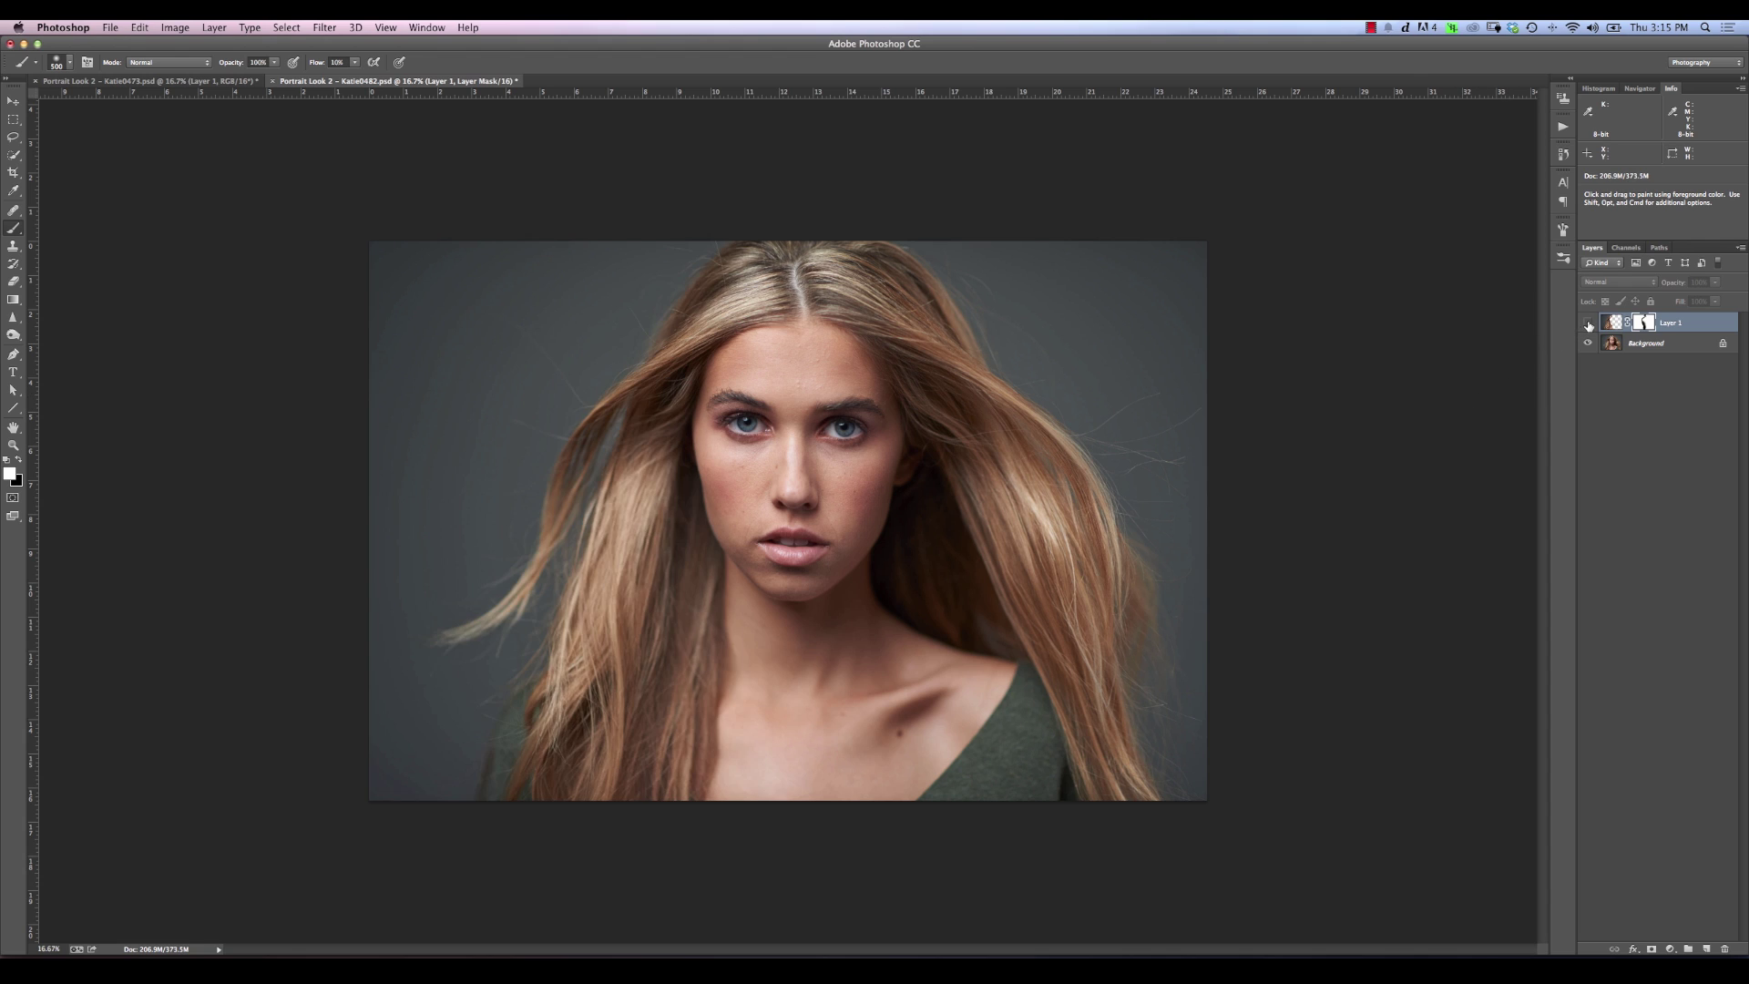
left_click(1589, 323)
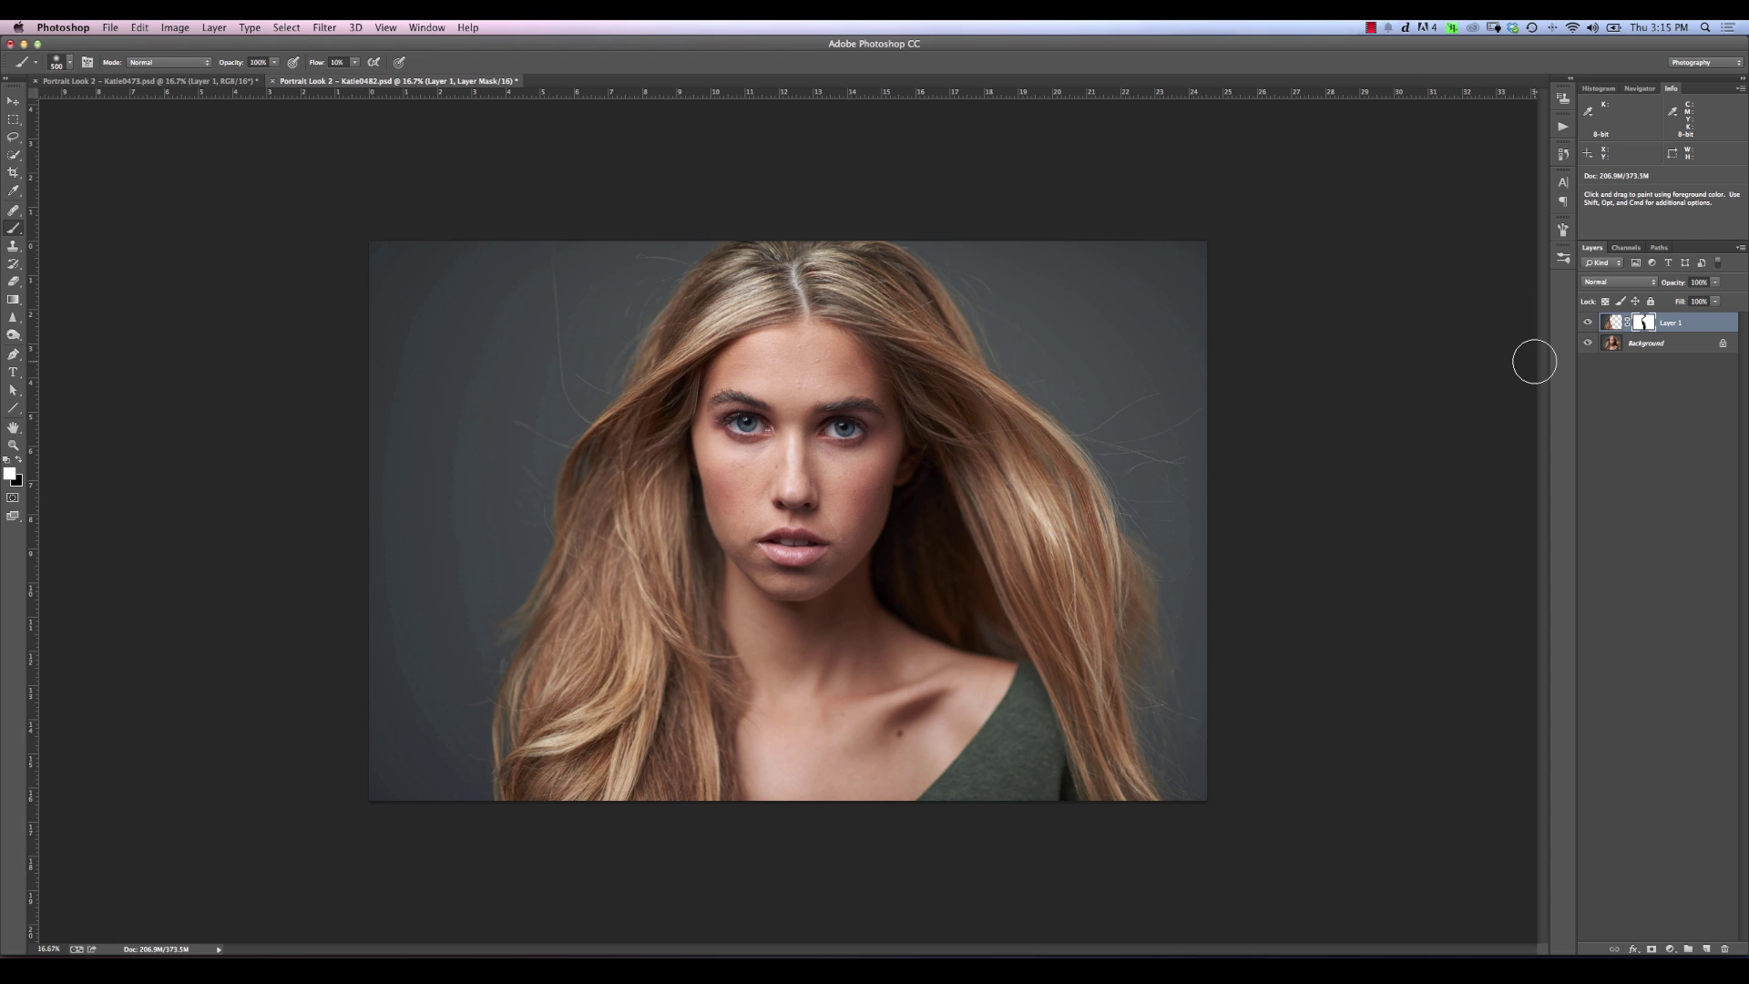